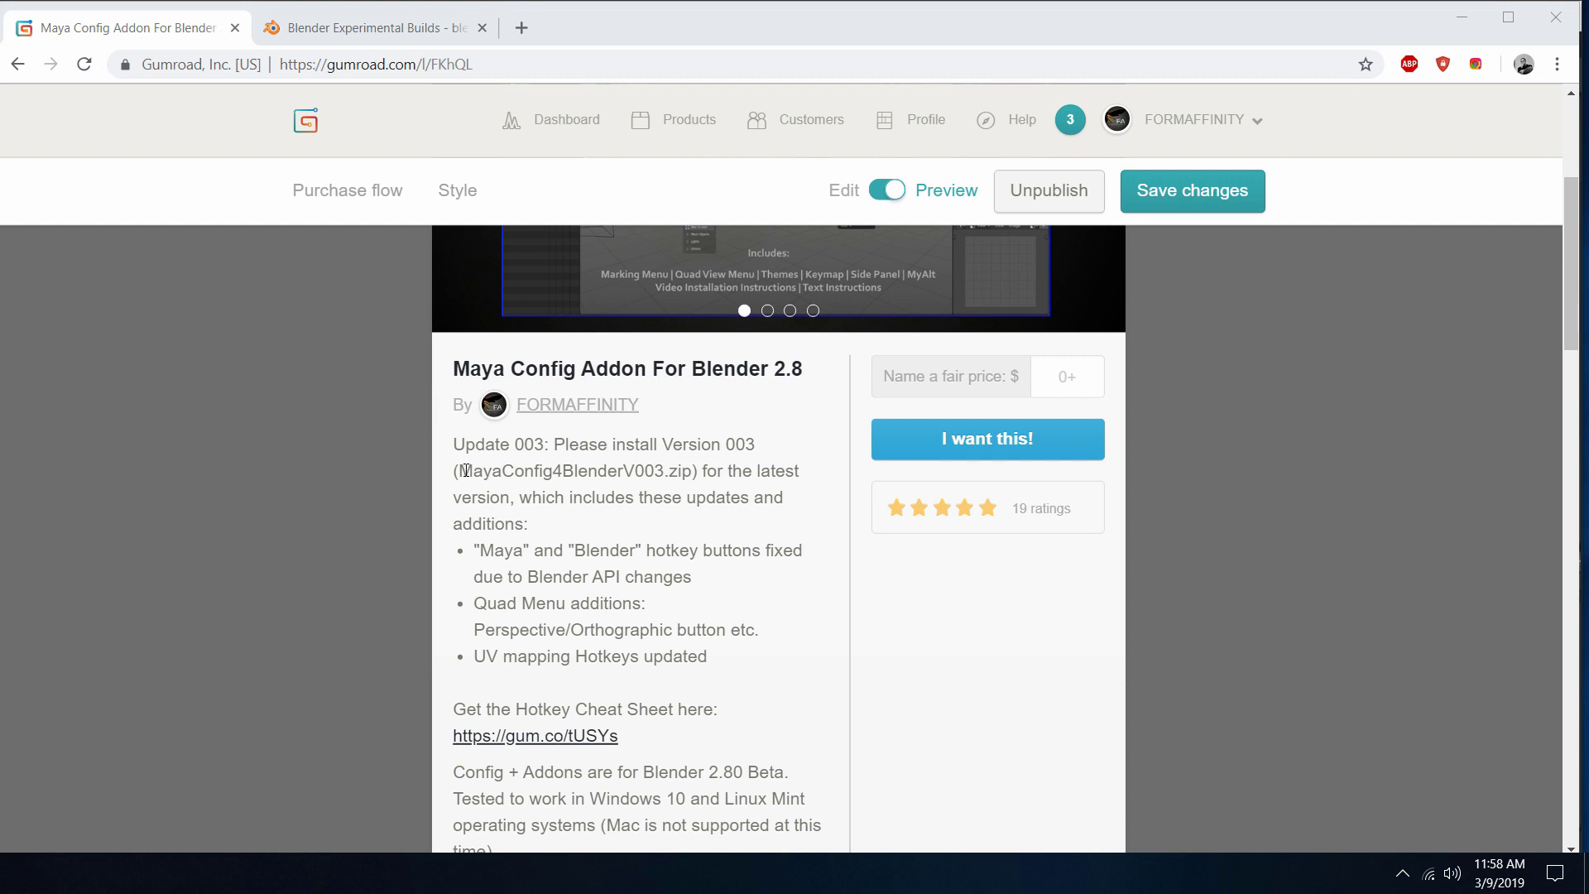
Step: Examine the Update 003 notes of the Maya Config Addon For Blender 2.8, marking the file name MayaConfig4BlenderV003.zip
left_click_drag(466, 470, 693, 472)
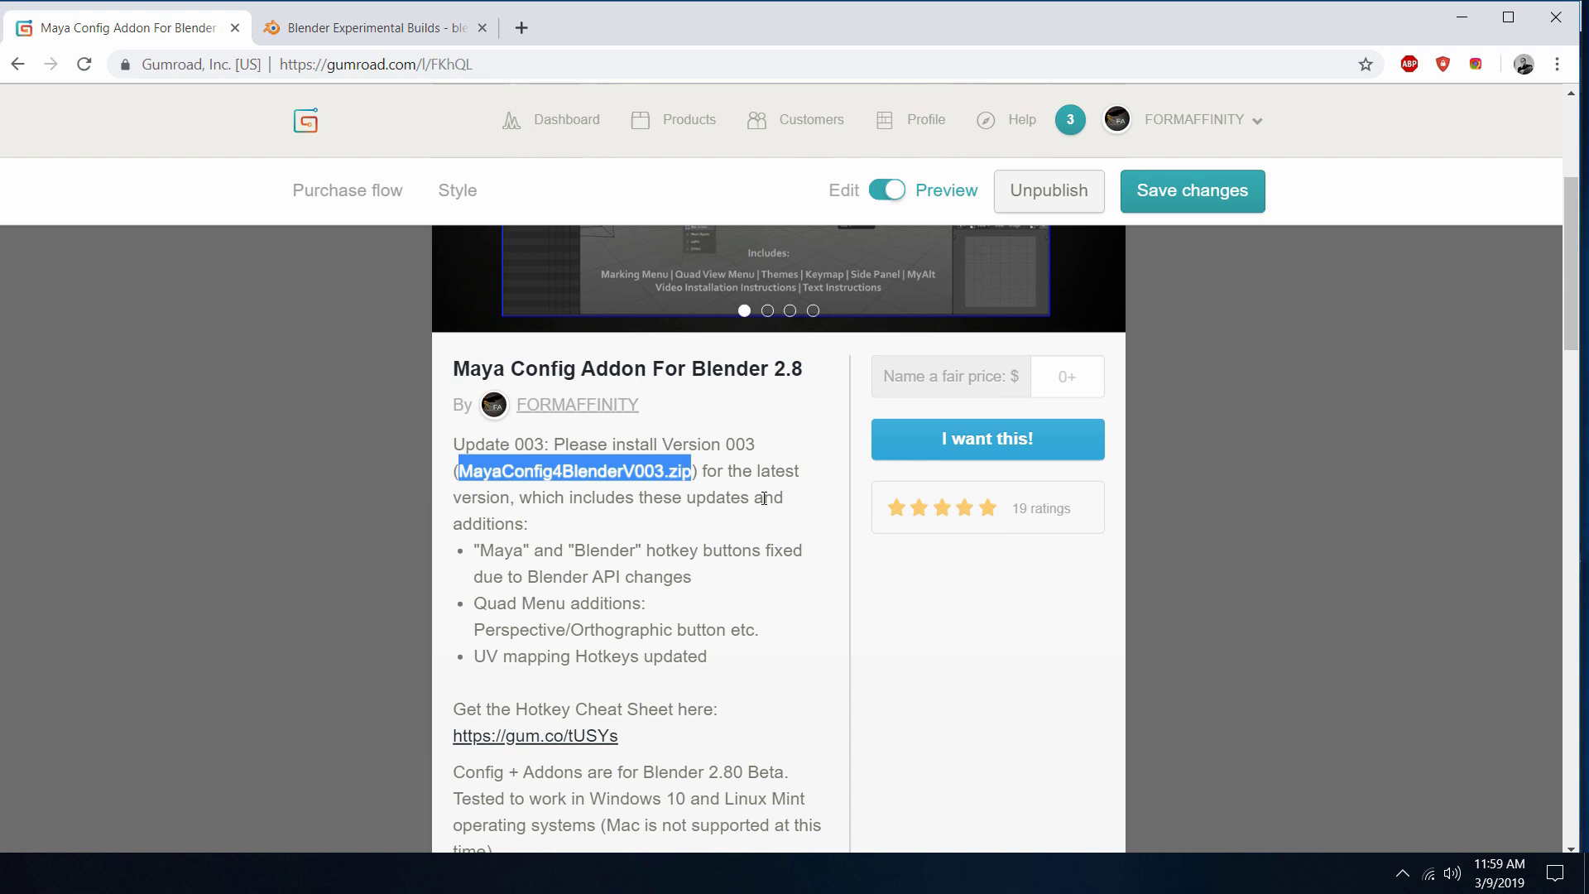
left_click(689, 532)
scroll(689, 525, "down", 2)
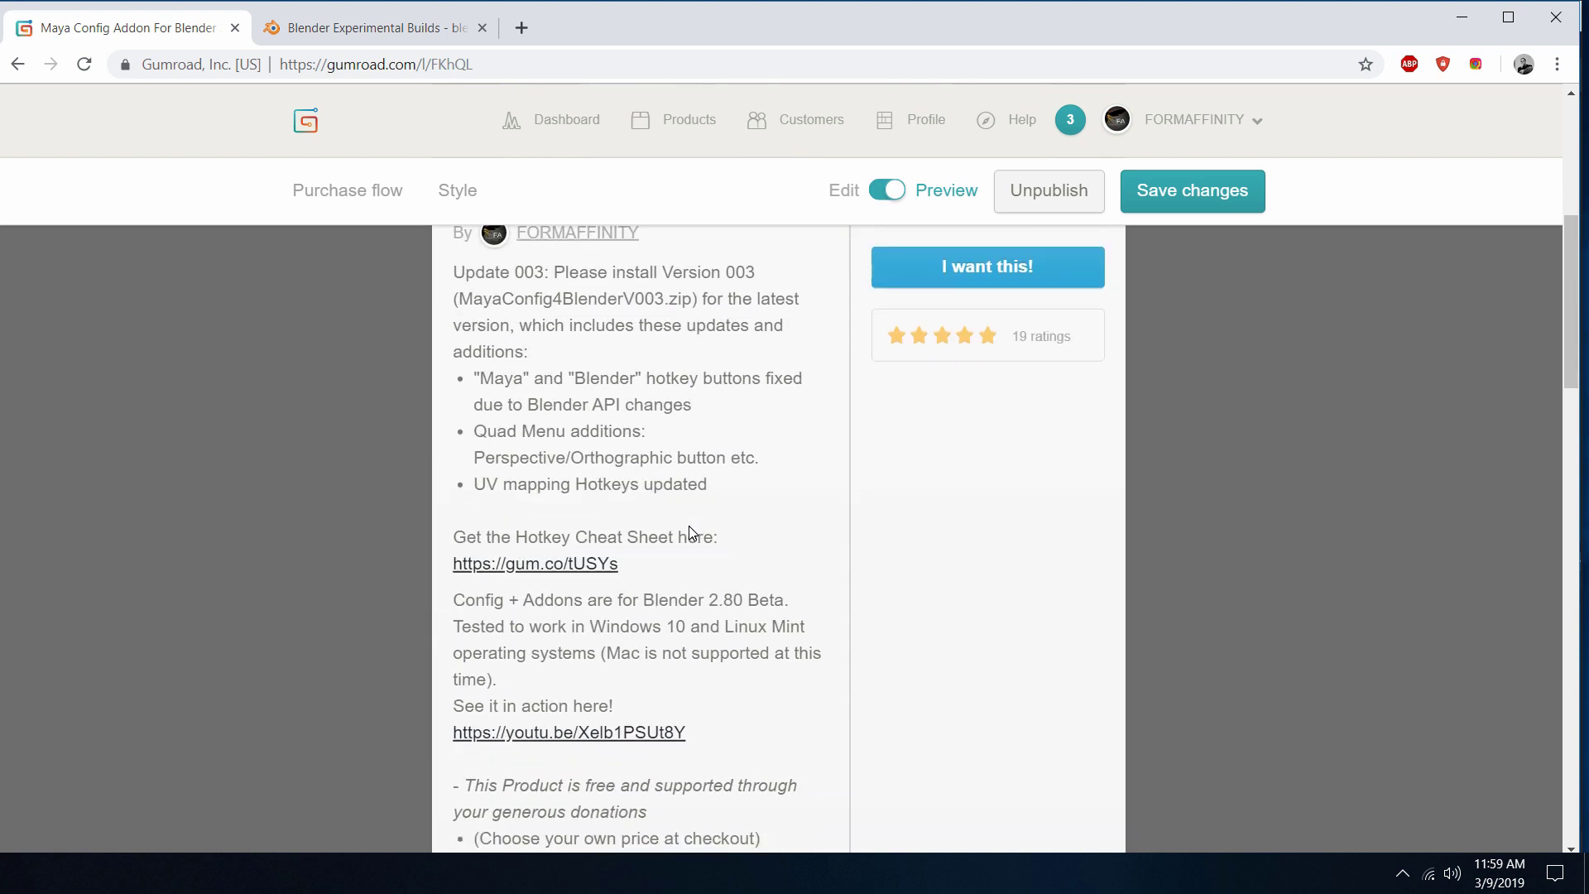
scroll(699, 522, "up", 2)
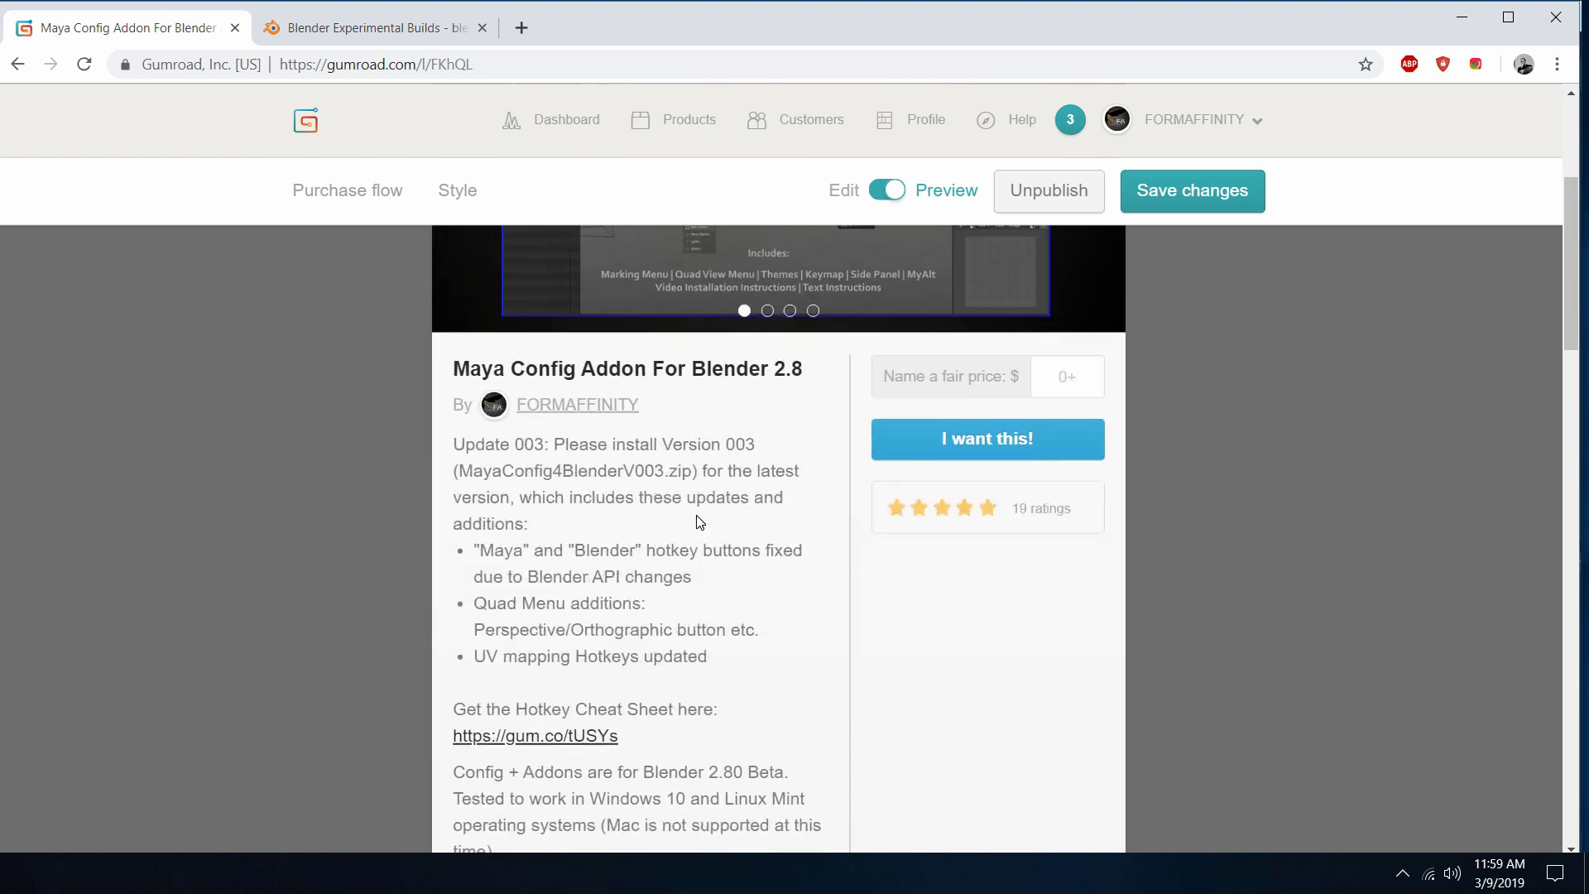
Step: Check the Blender Experimental Builds page, switch to Blender and dismiss its splash screen
left_click(356, 33)
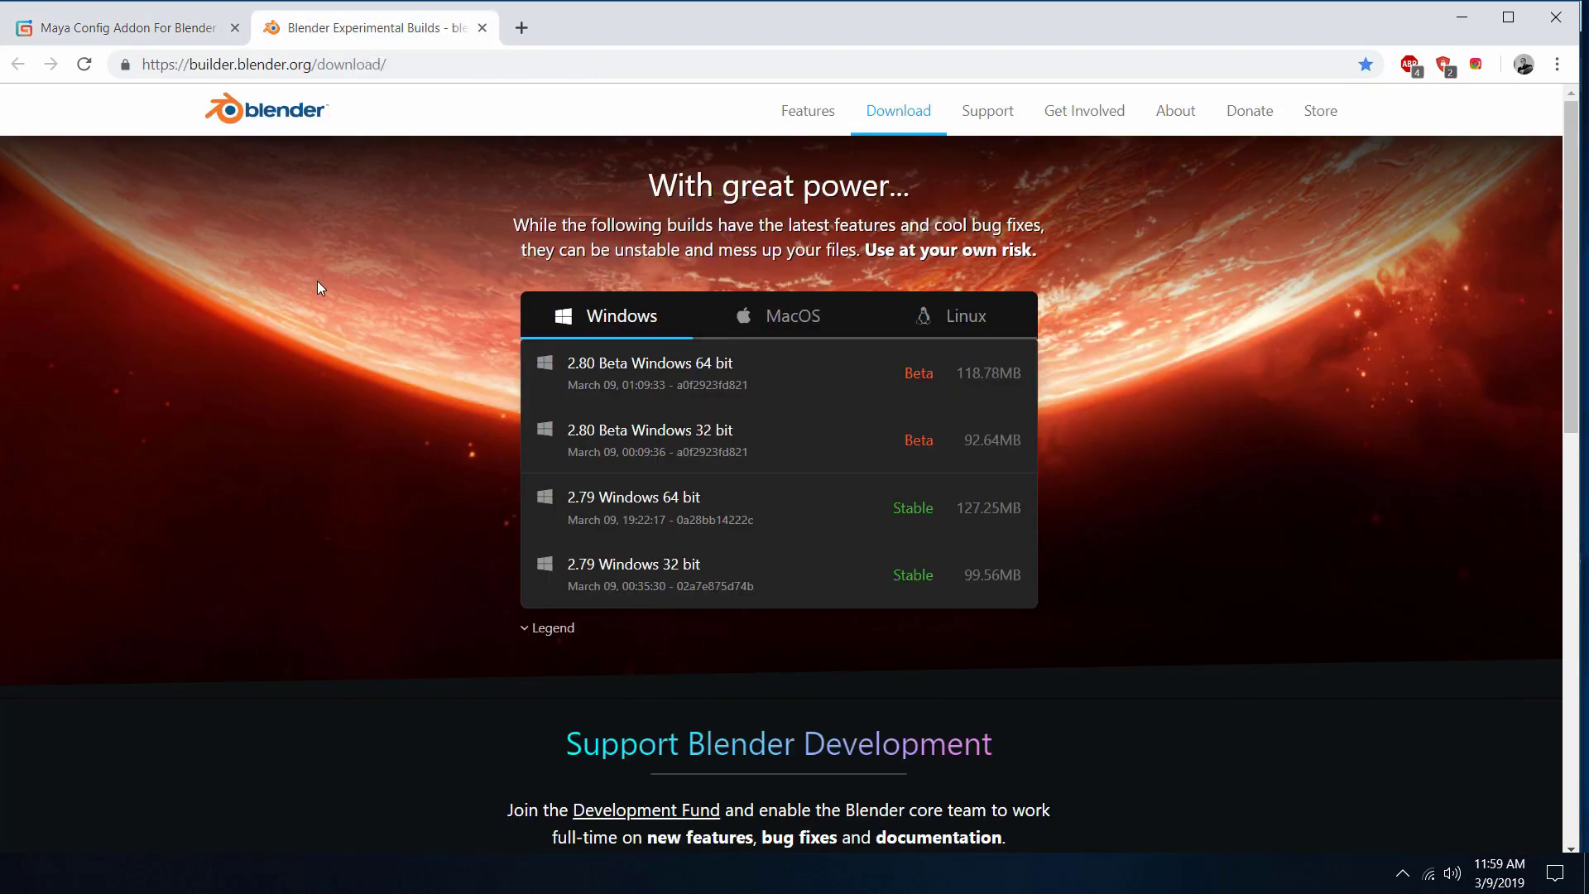
left_click(1444, 28)
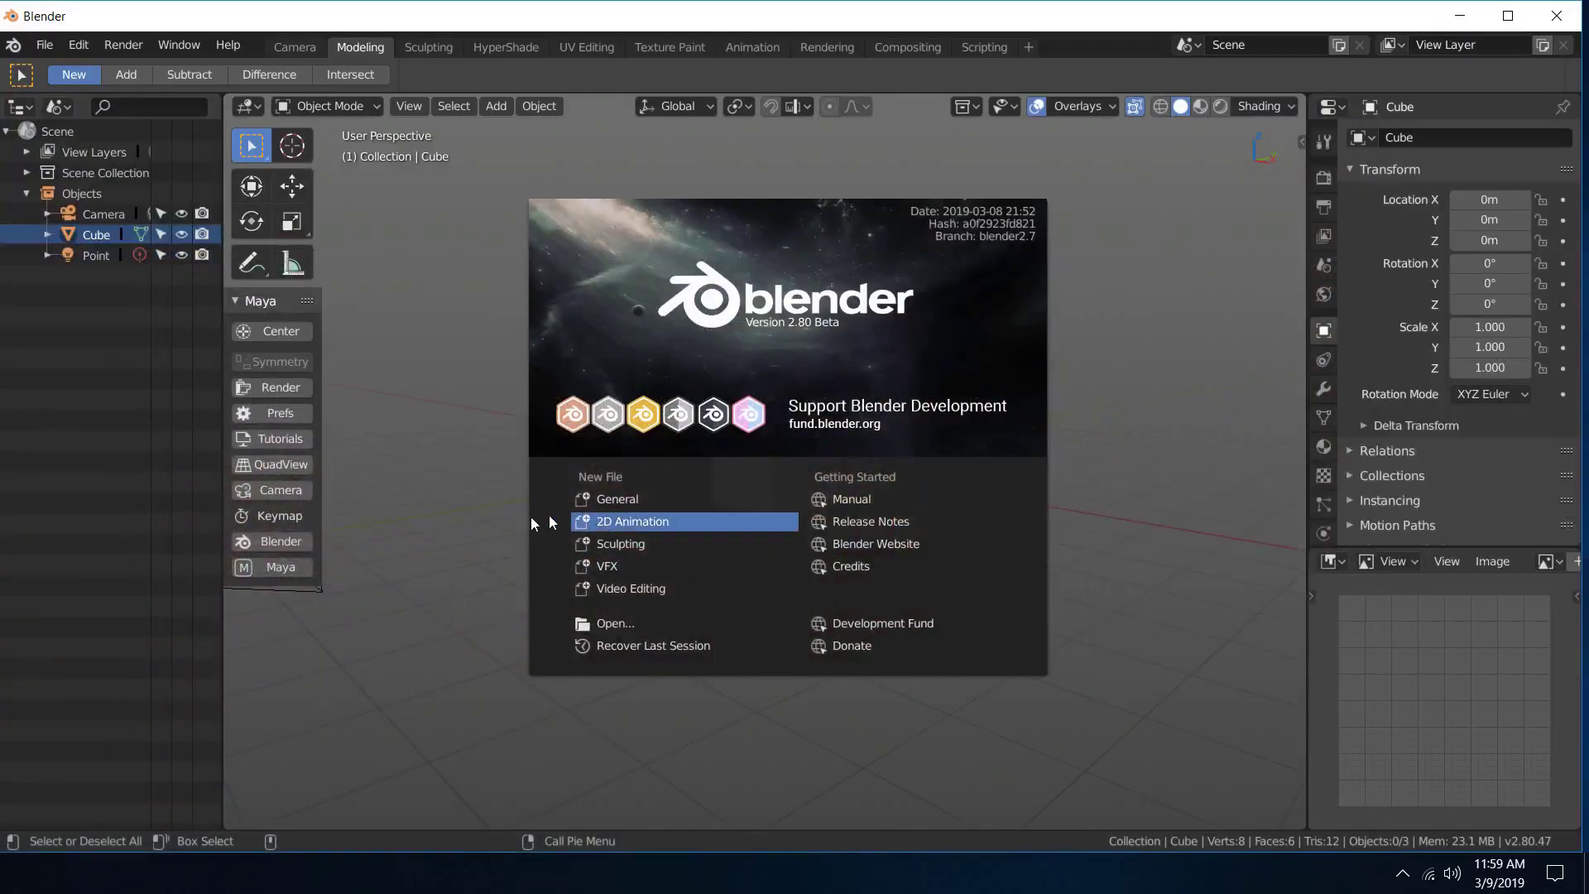
left_click(345, 543)
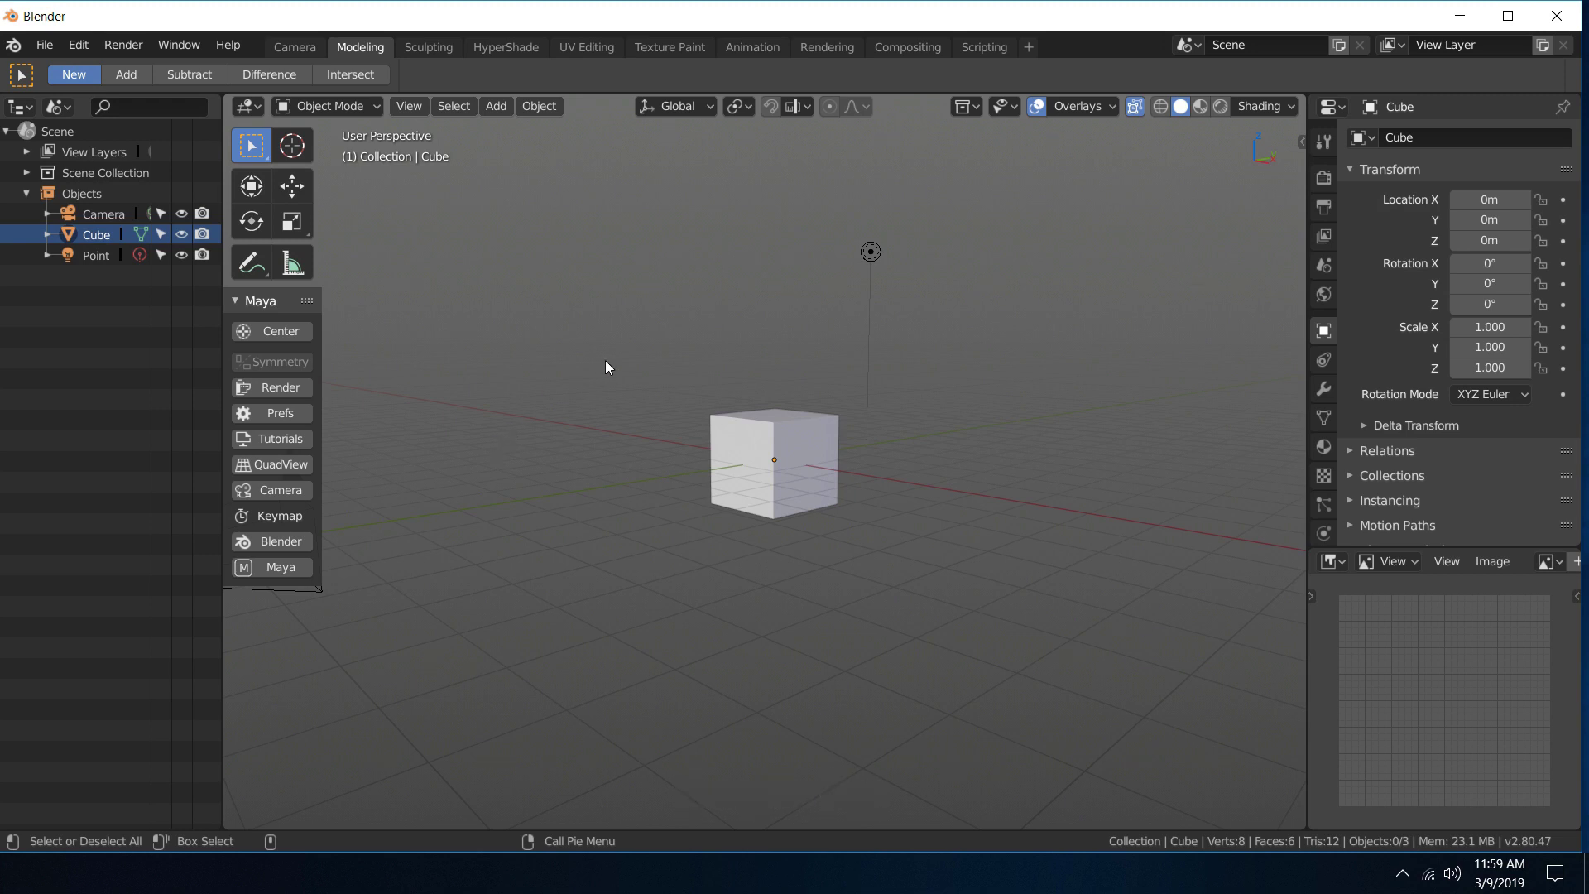
Step: Toggle the viewport between orthographic and perspective projection twice with the Quad Menu, ending in perspective
key("space")
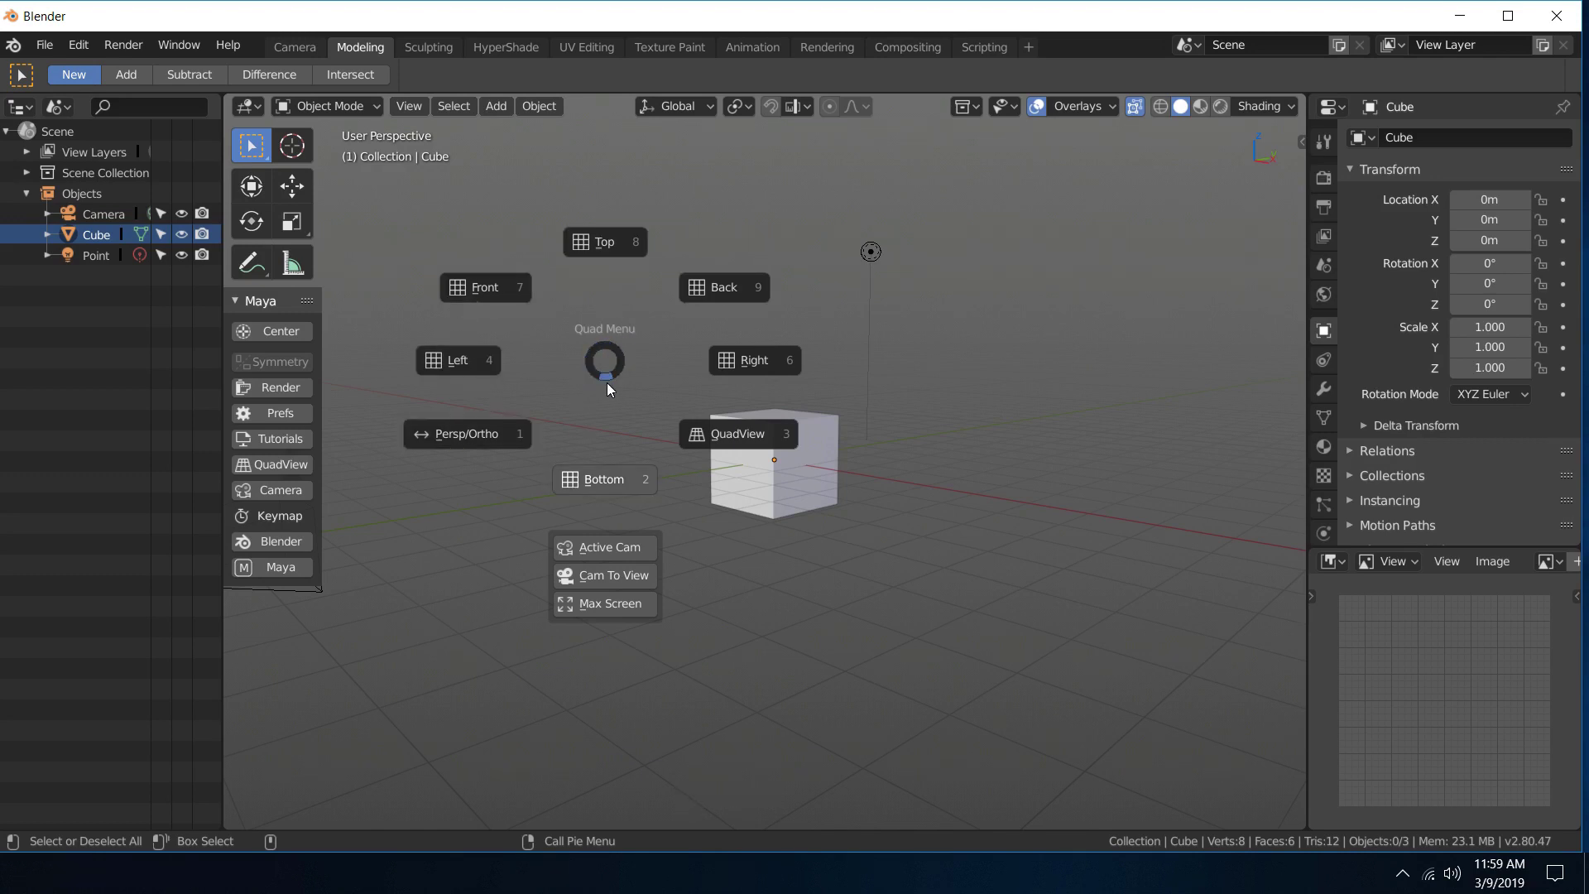
left_click(496, 435)
right_click(496, 435)
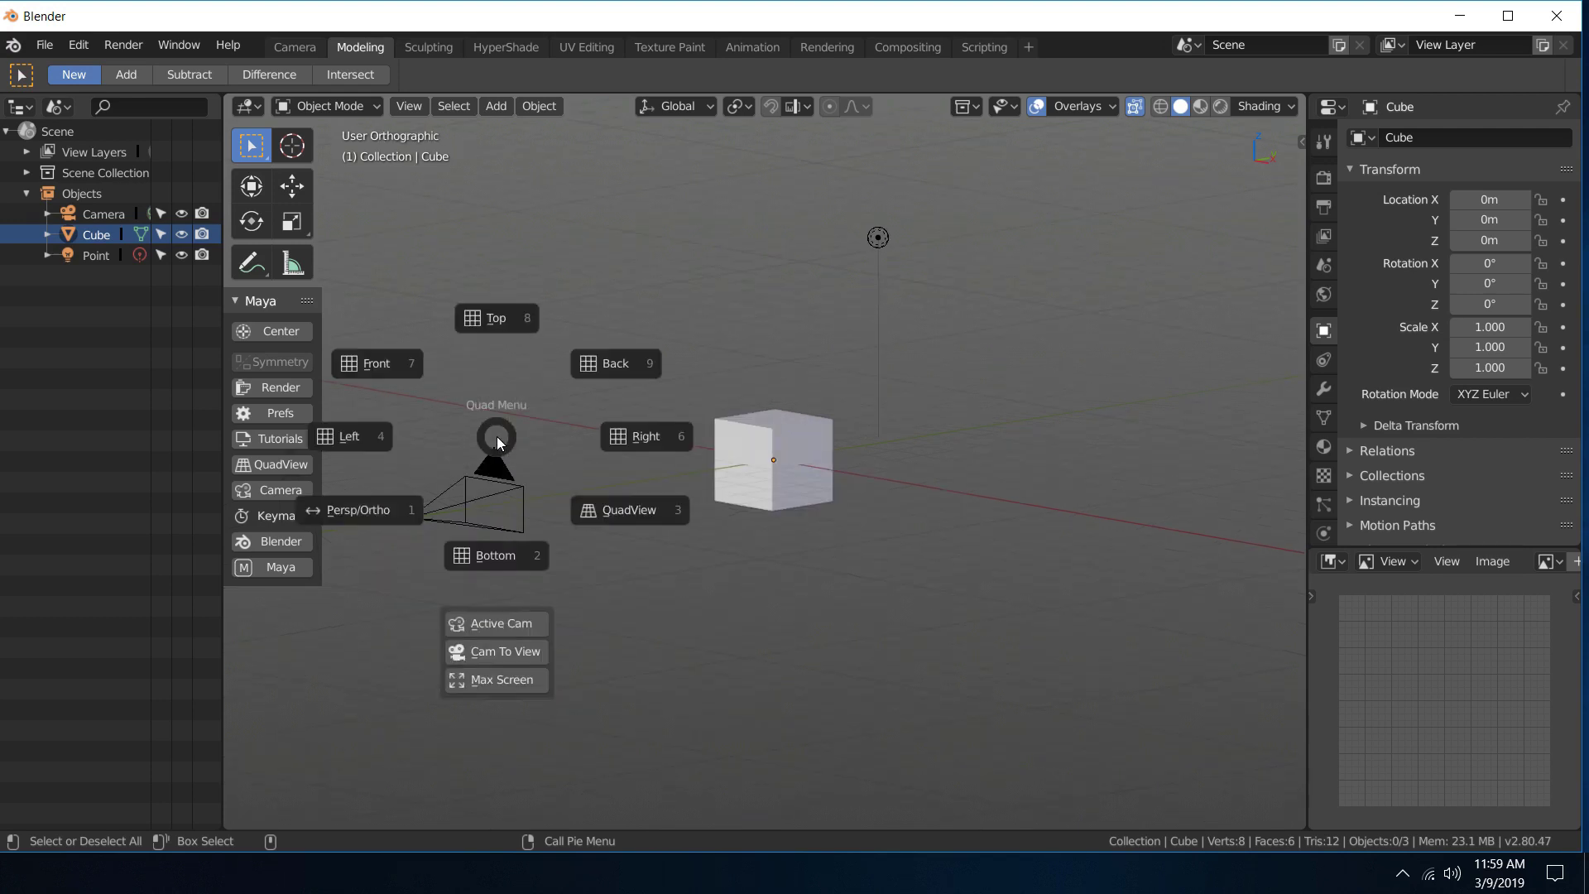
left_click(427, 488)
right_click(752, 387)
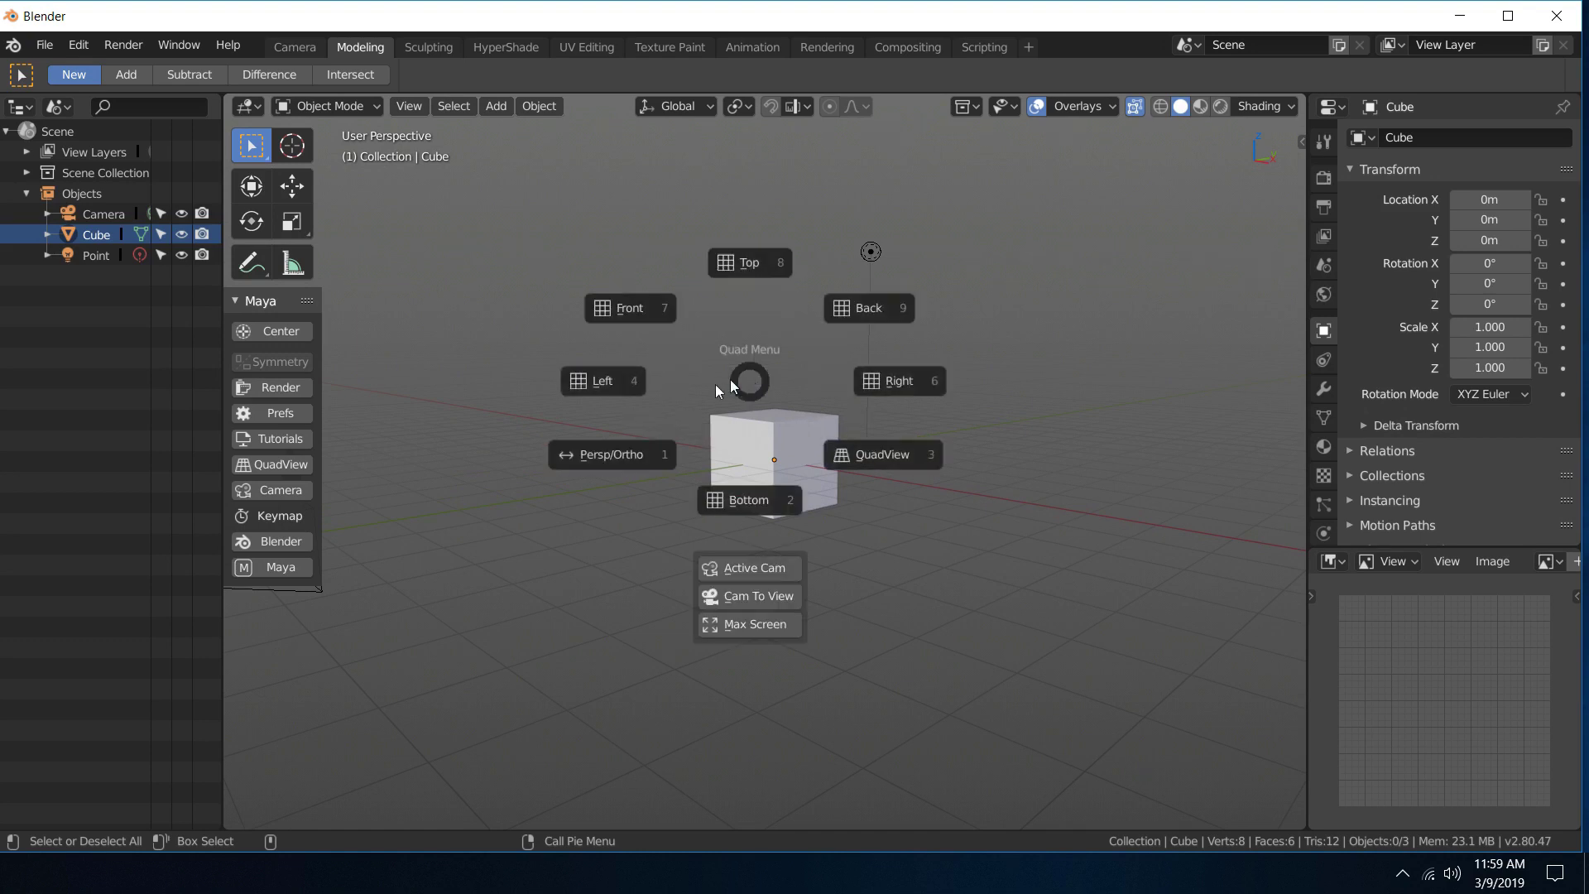
left_click(604, 445)
right_click(604, 445)
left_click(521, 506)
Step: Show the cube from the back, switch that view to orthographic and return it to perspective
right_click(603, 445)
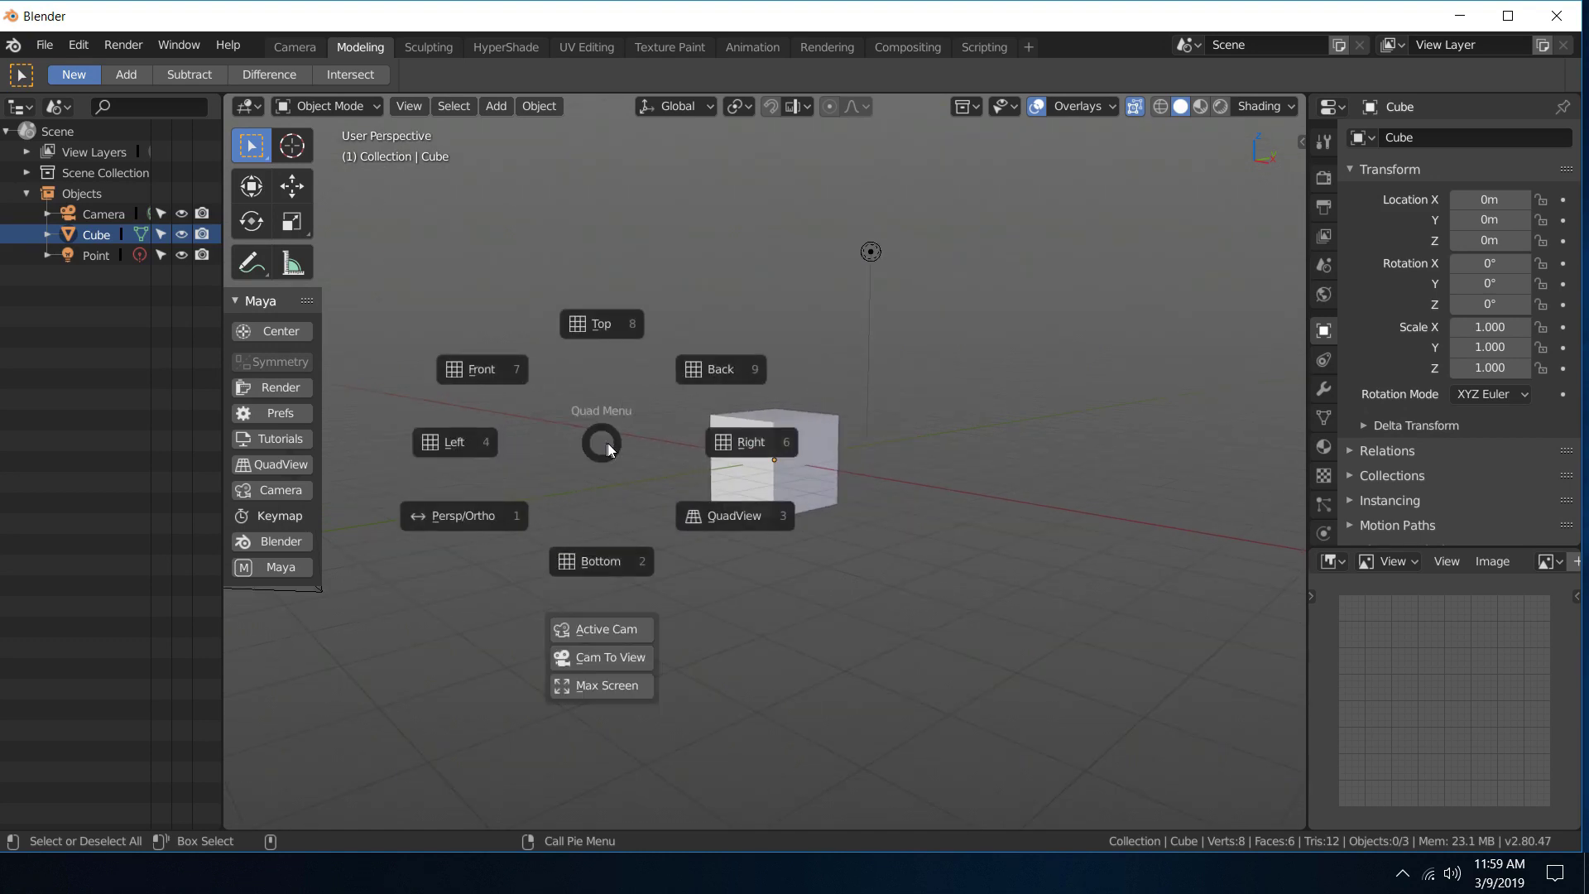
left_click(710, 386)
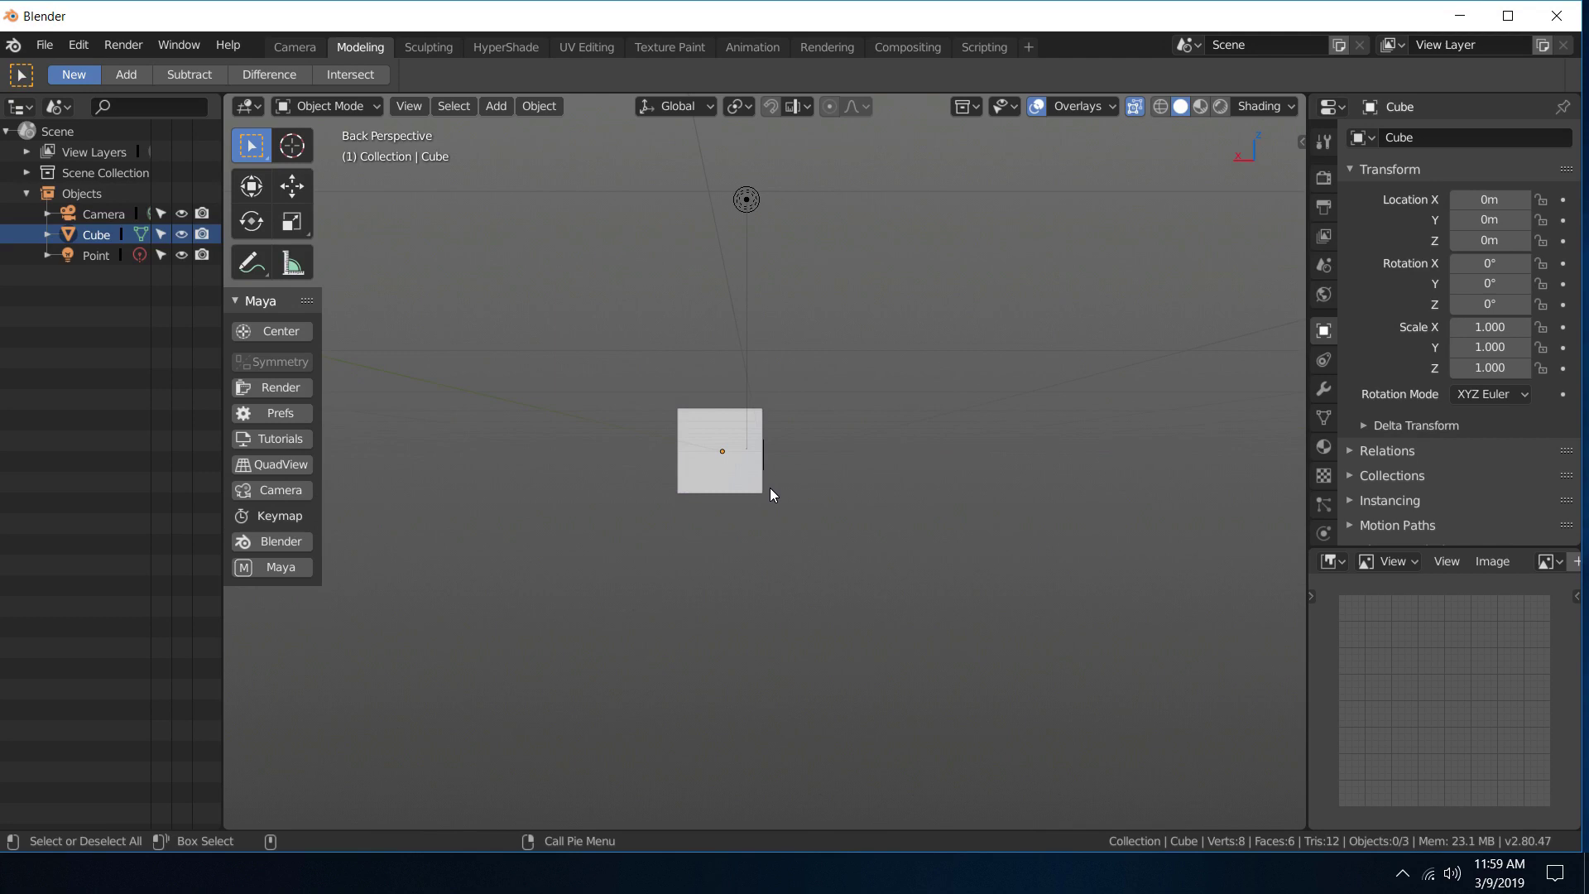
right_click(824, 419)
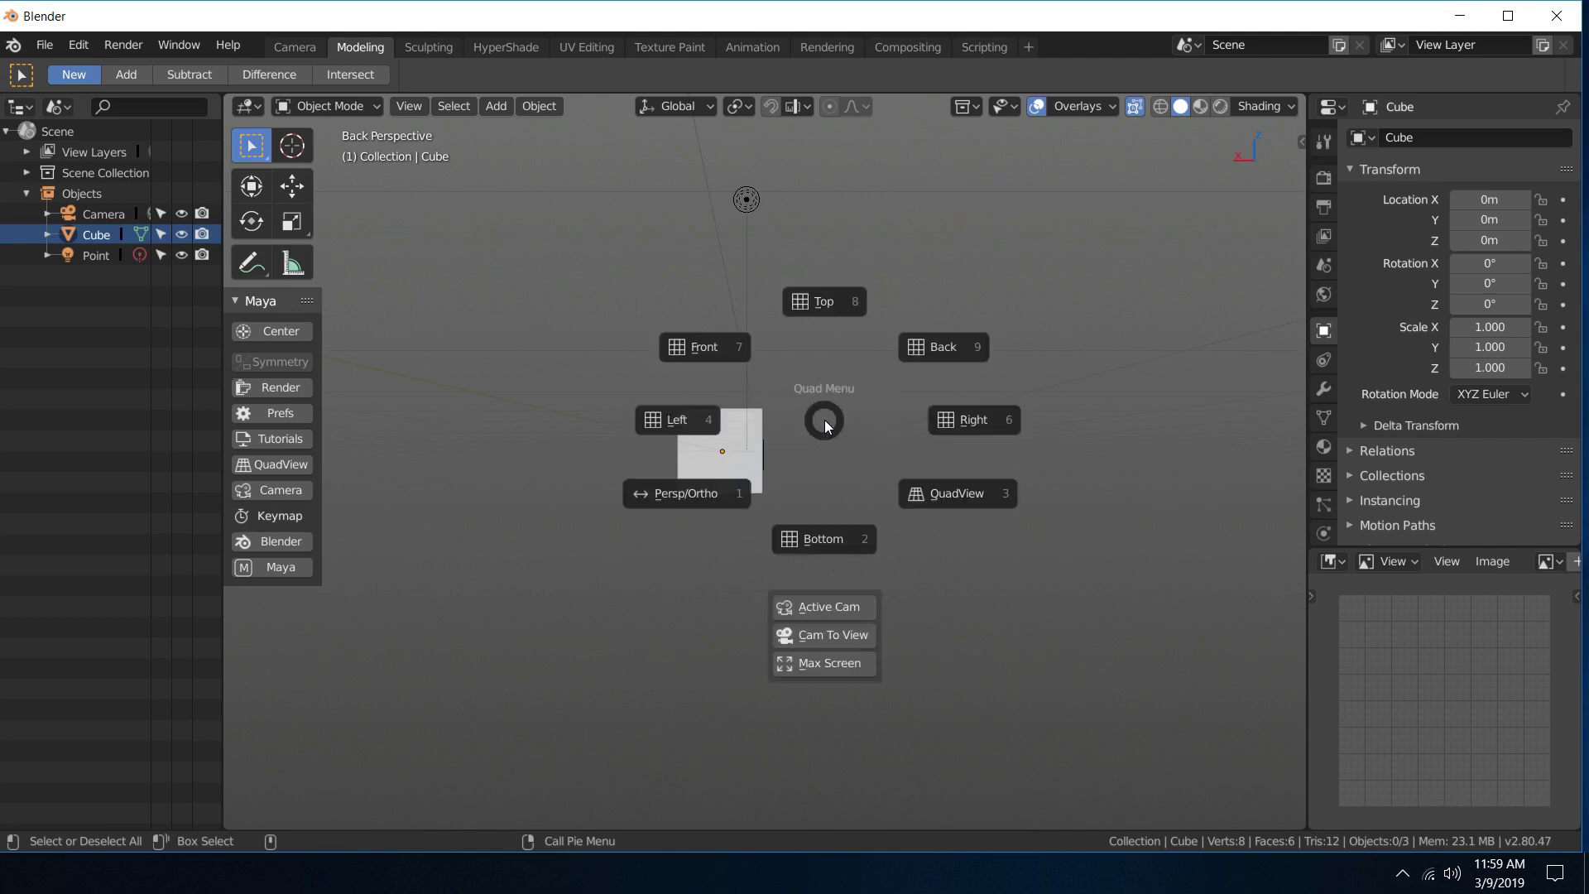
left_click(715, 499)
scroll(790, 542, "up", 4)
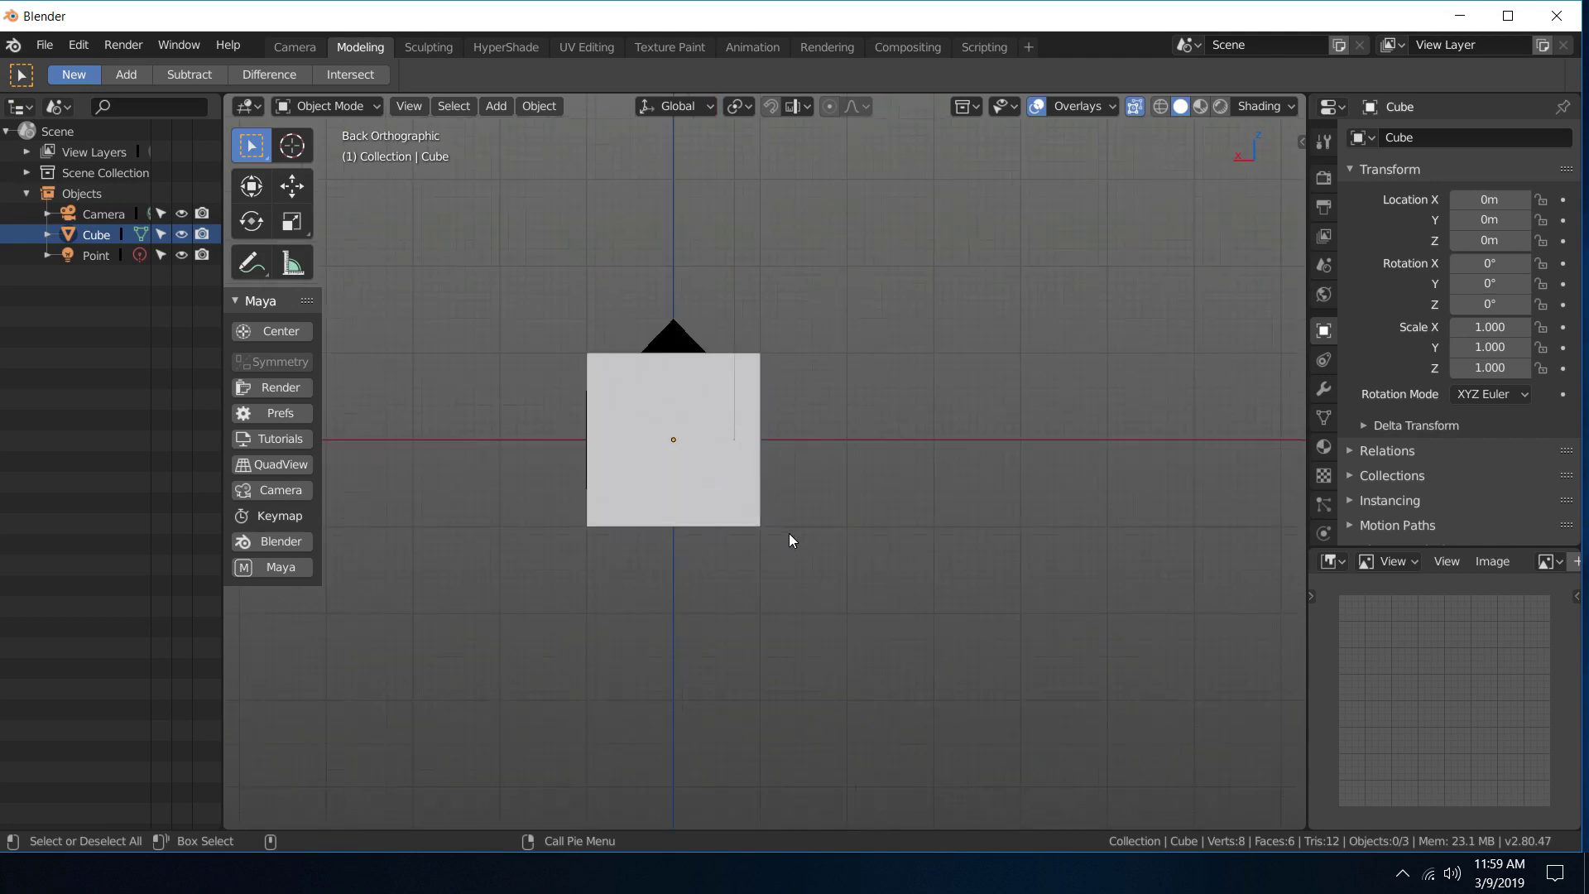
right_click(788, 533)
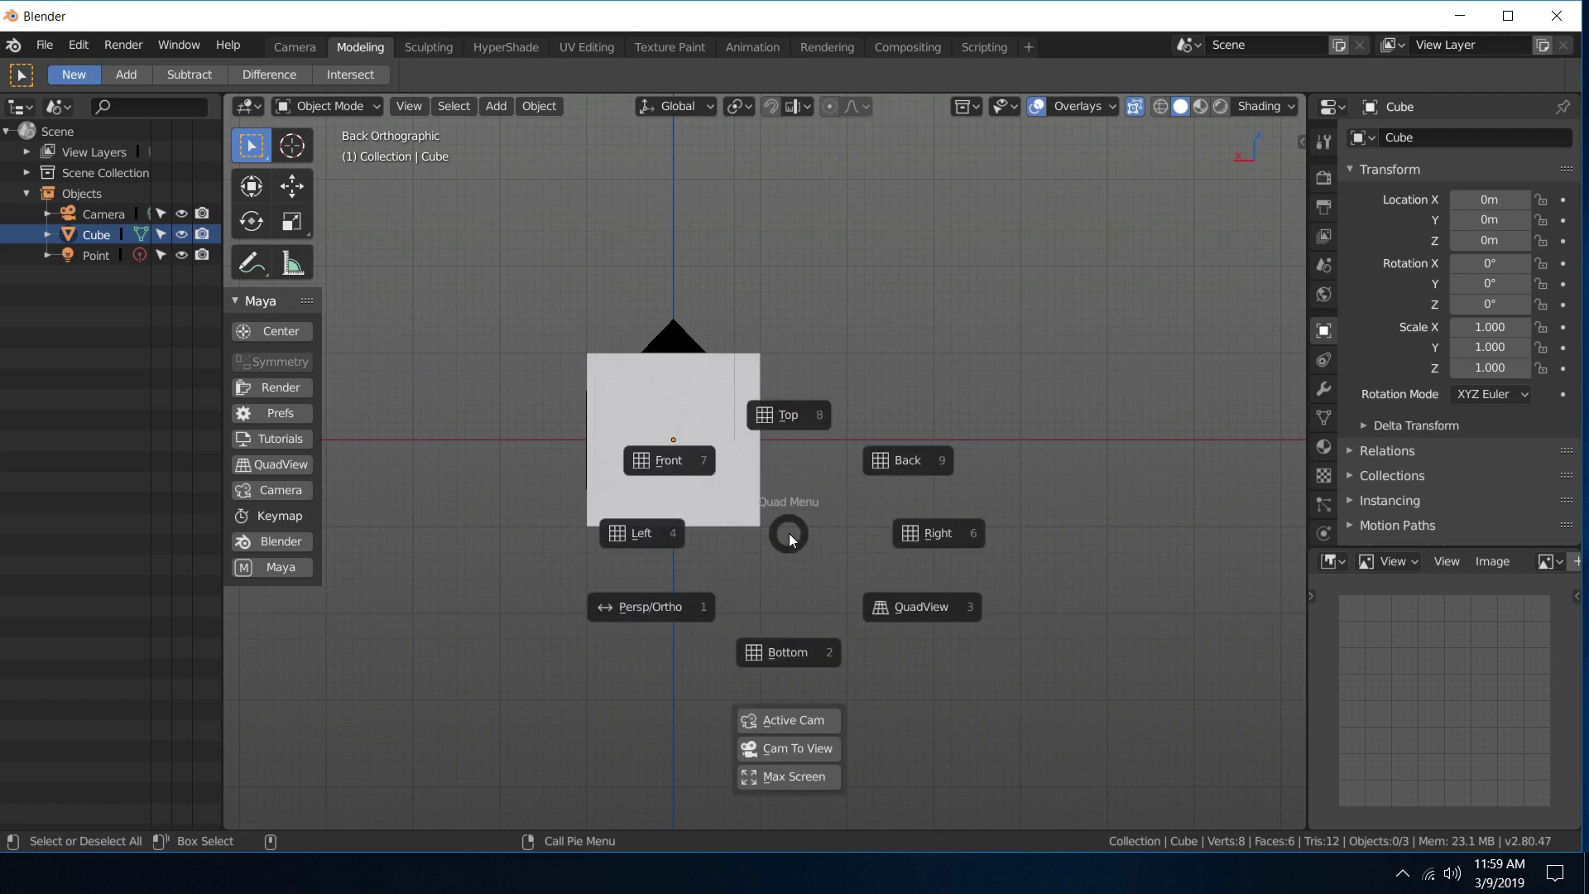
left_click(688, 598)
Step: Show the cube from the front, toggle orthographic on and off, and return to an angled perspective view
right_click(687, 598)
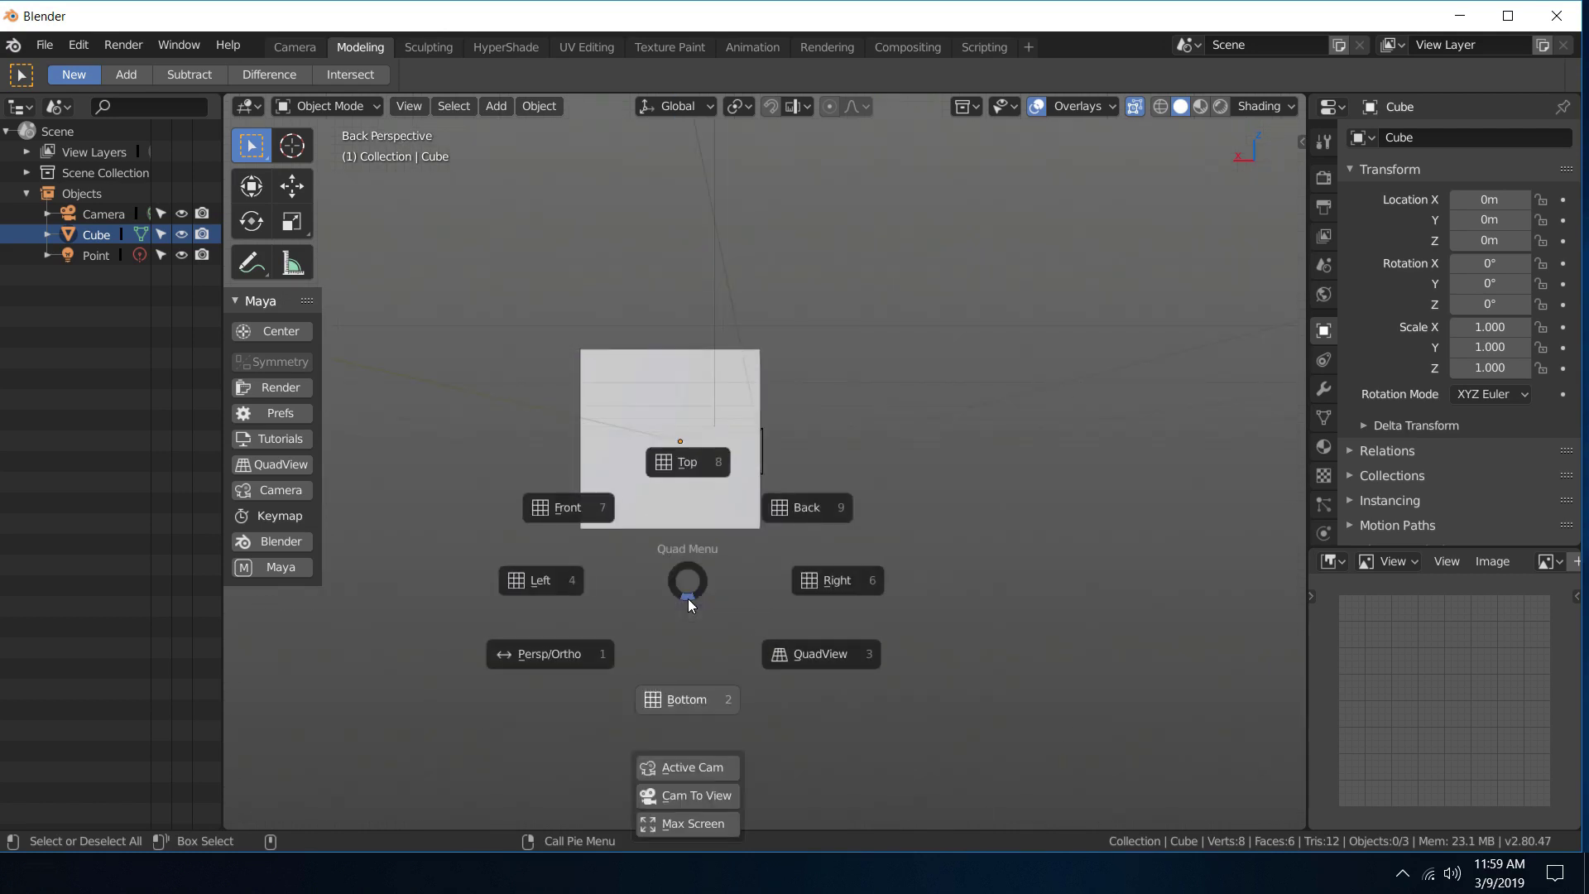
left_click(581, 528)
right_click(581, 529)
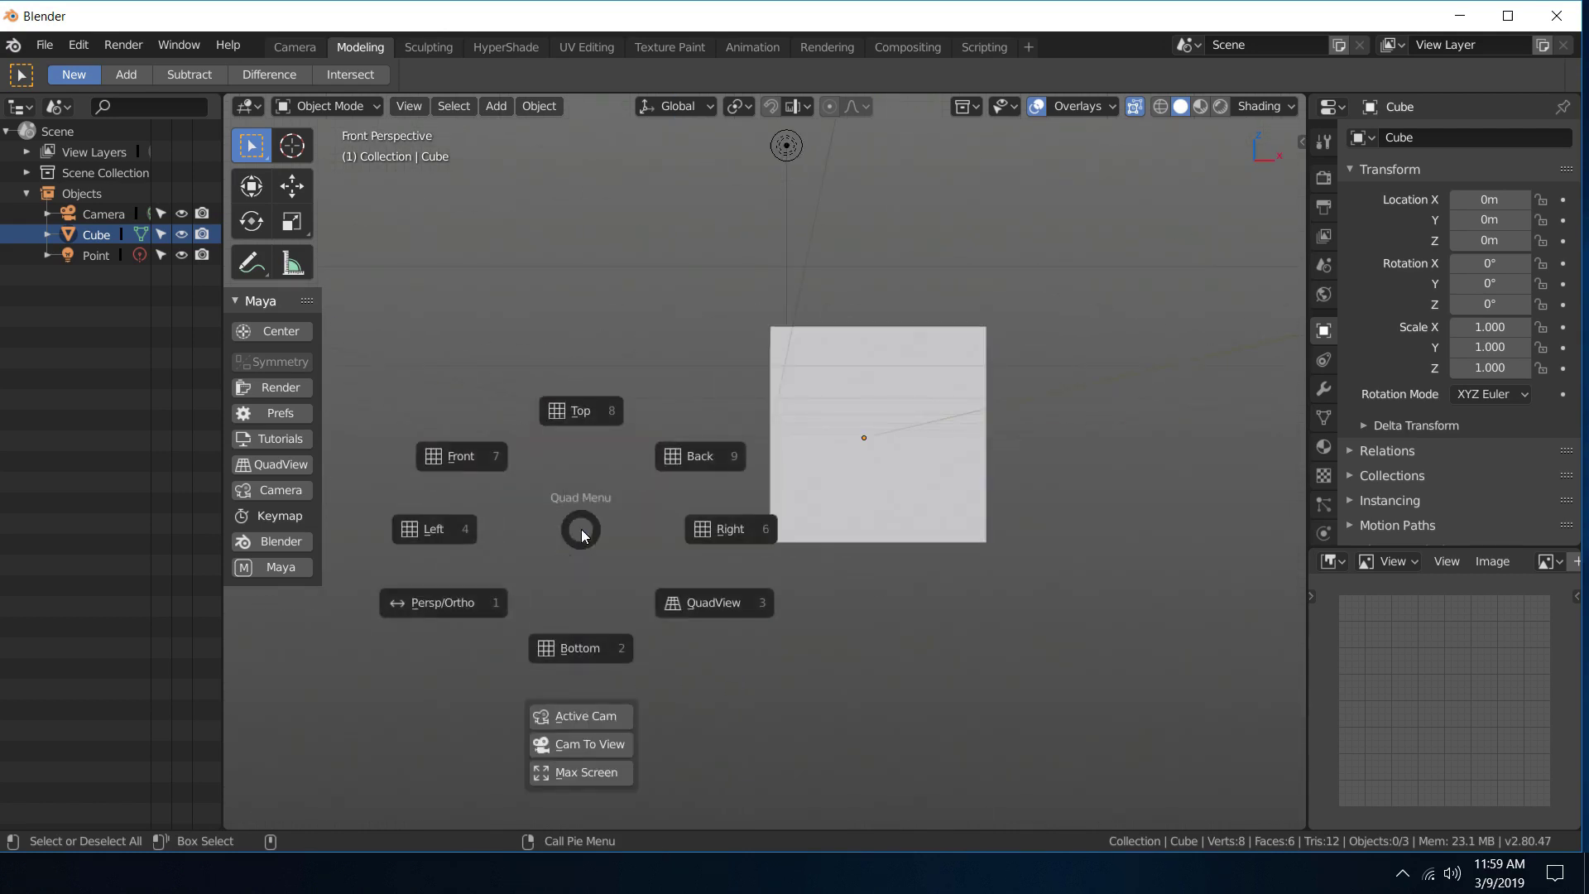
left_click(482, 608)
right_click(724, 538)
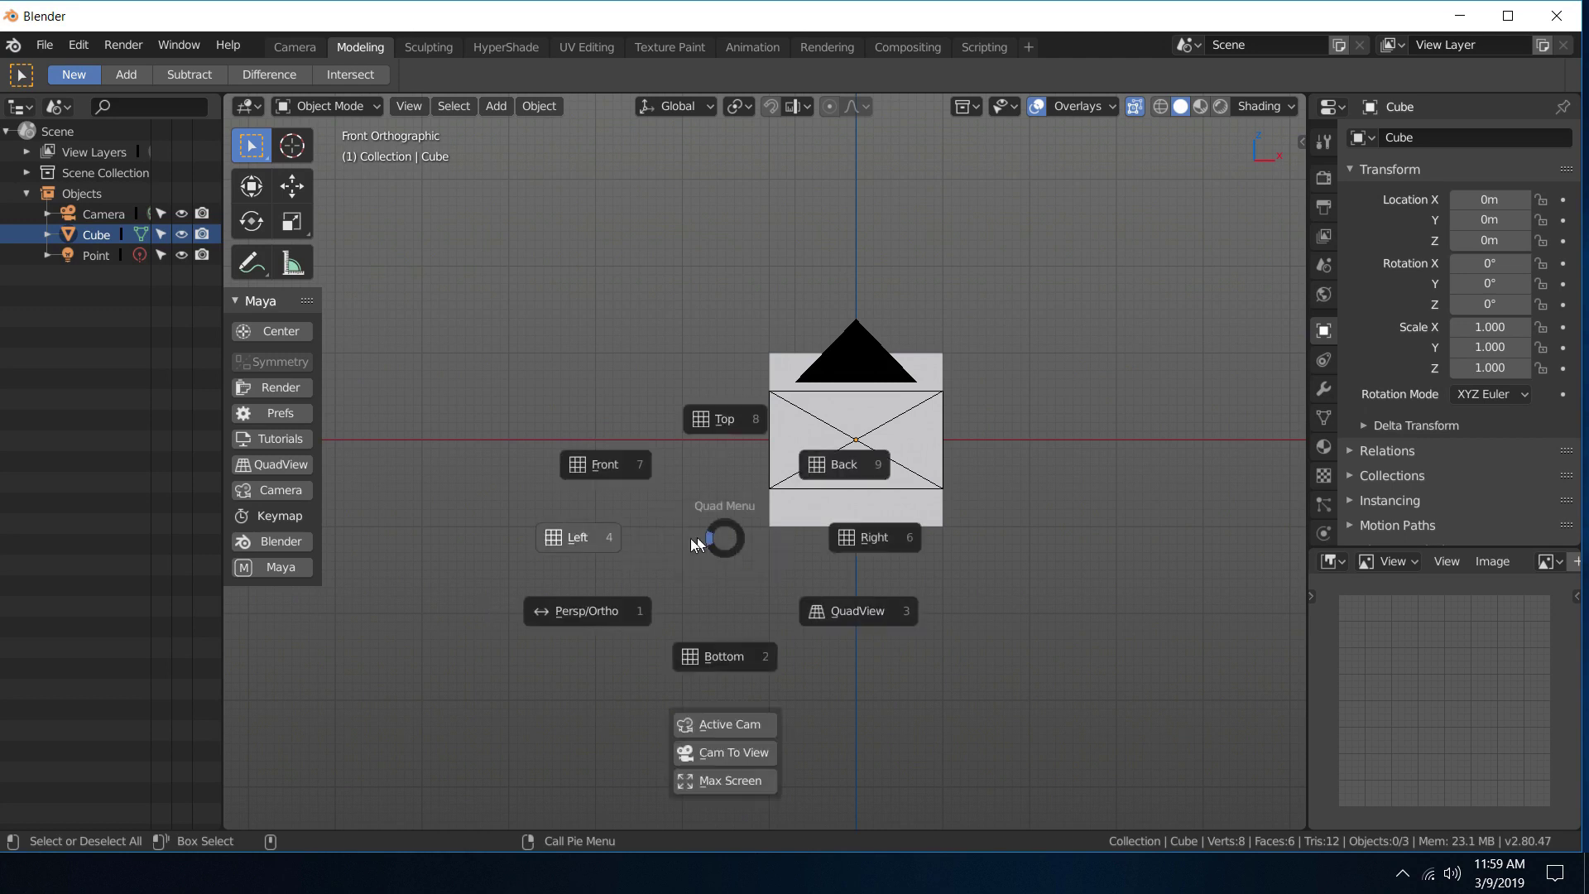
left_click(588, 612)
left_click_drag(807, 510, 736, 544, "alt")
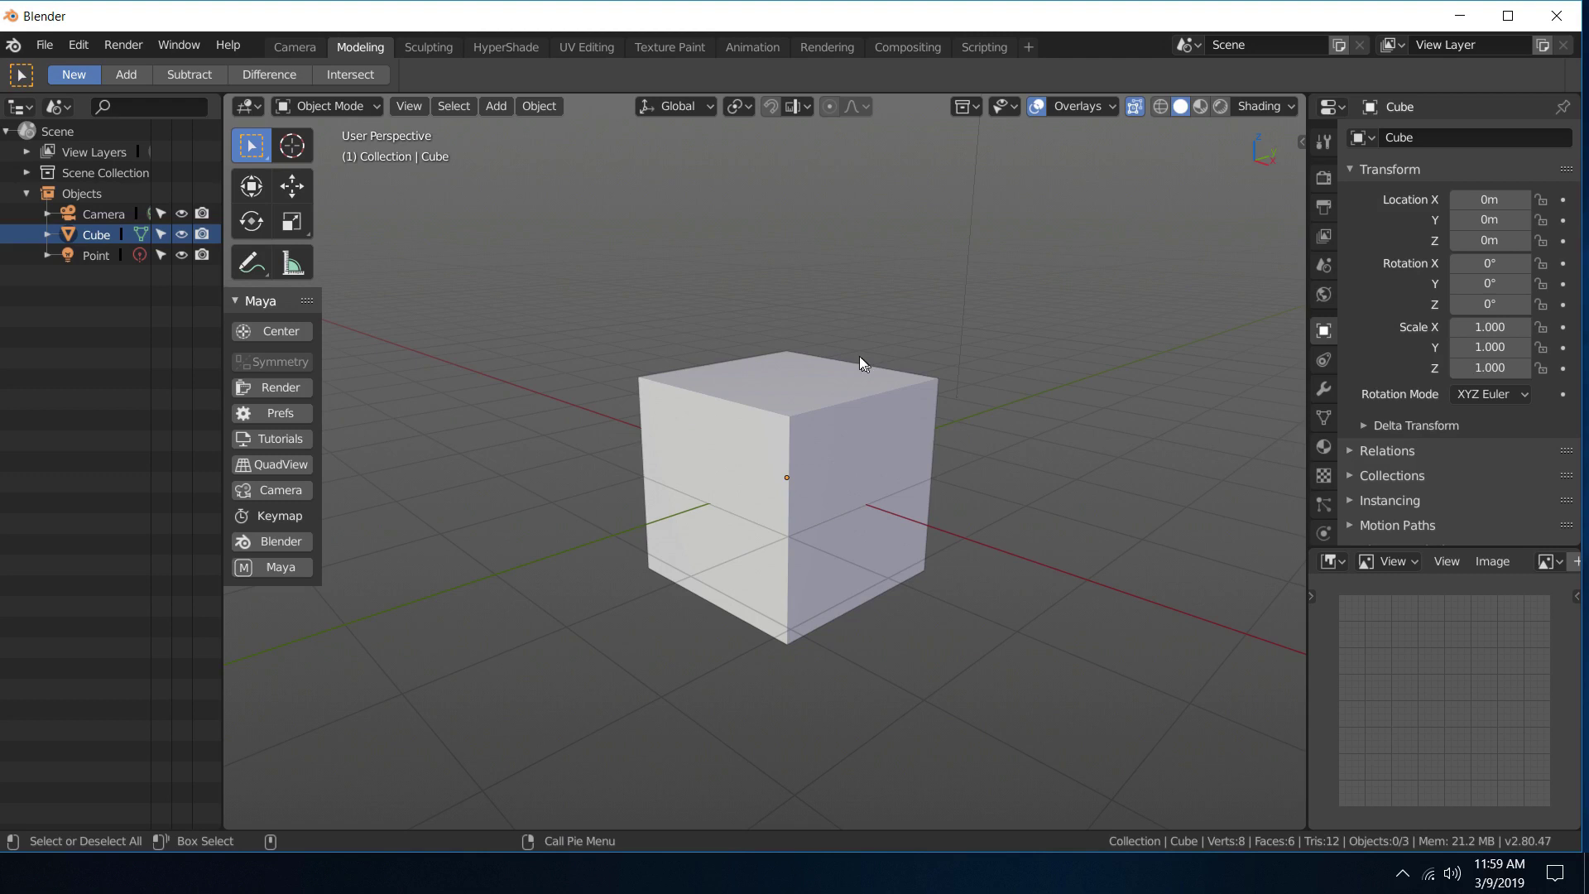
Step: Look through the active camera with the Quad Menu and return to the user perspective view
right_click(786, 327)
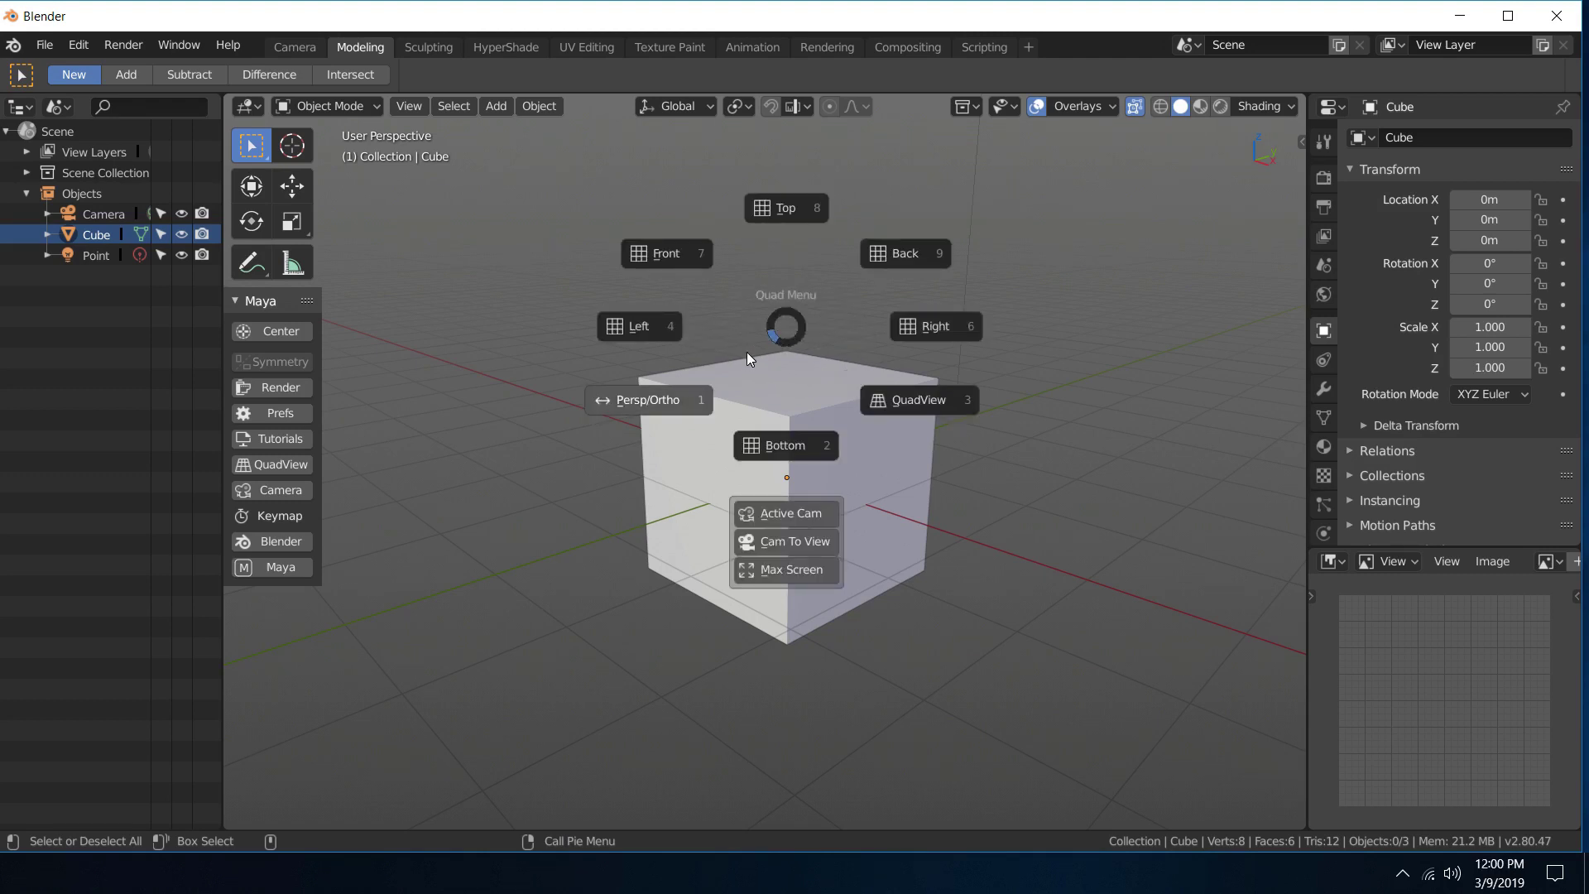
left_click(808, 513)
right_click(808, 513)
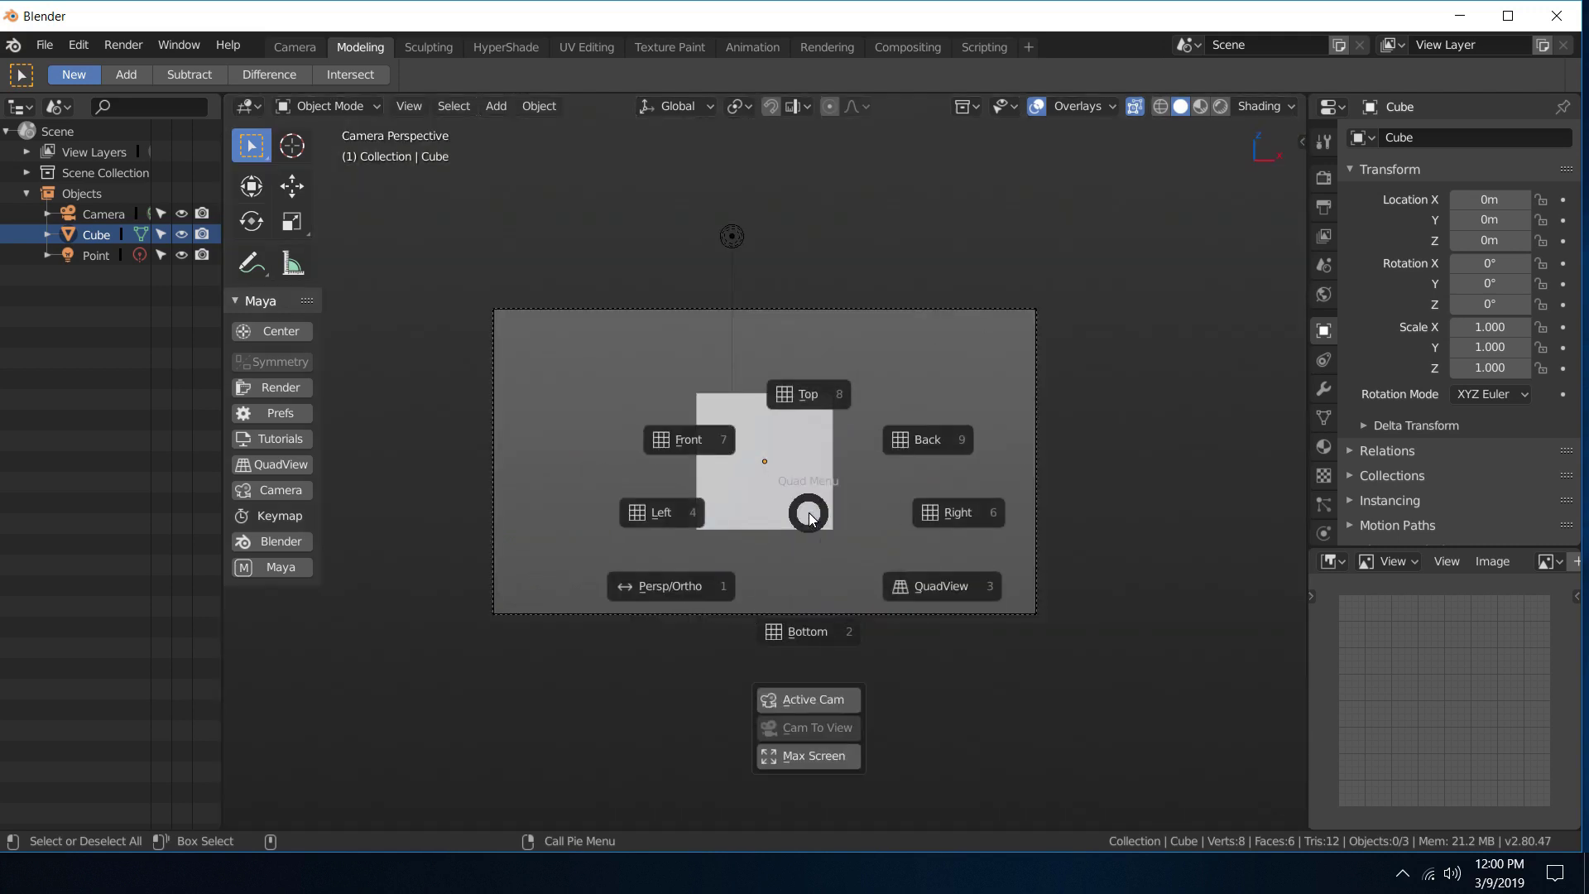
left_click(812, 690)
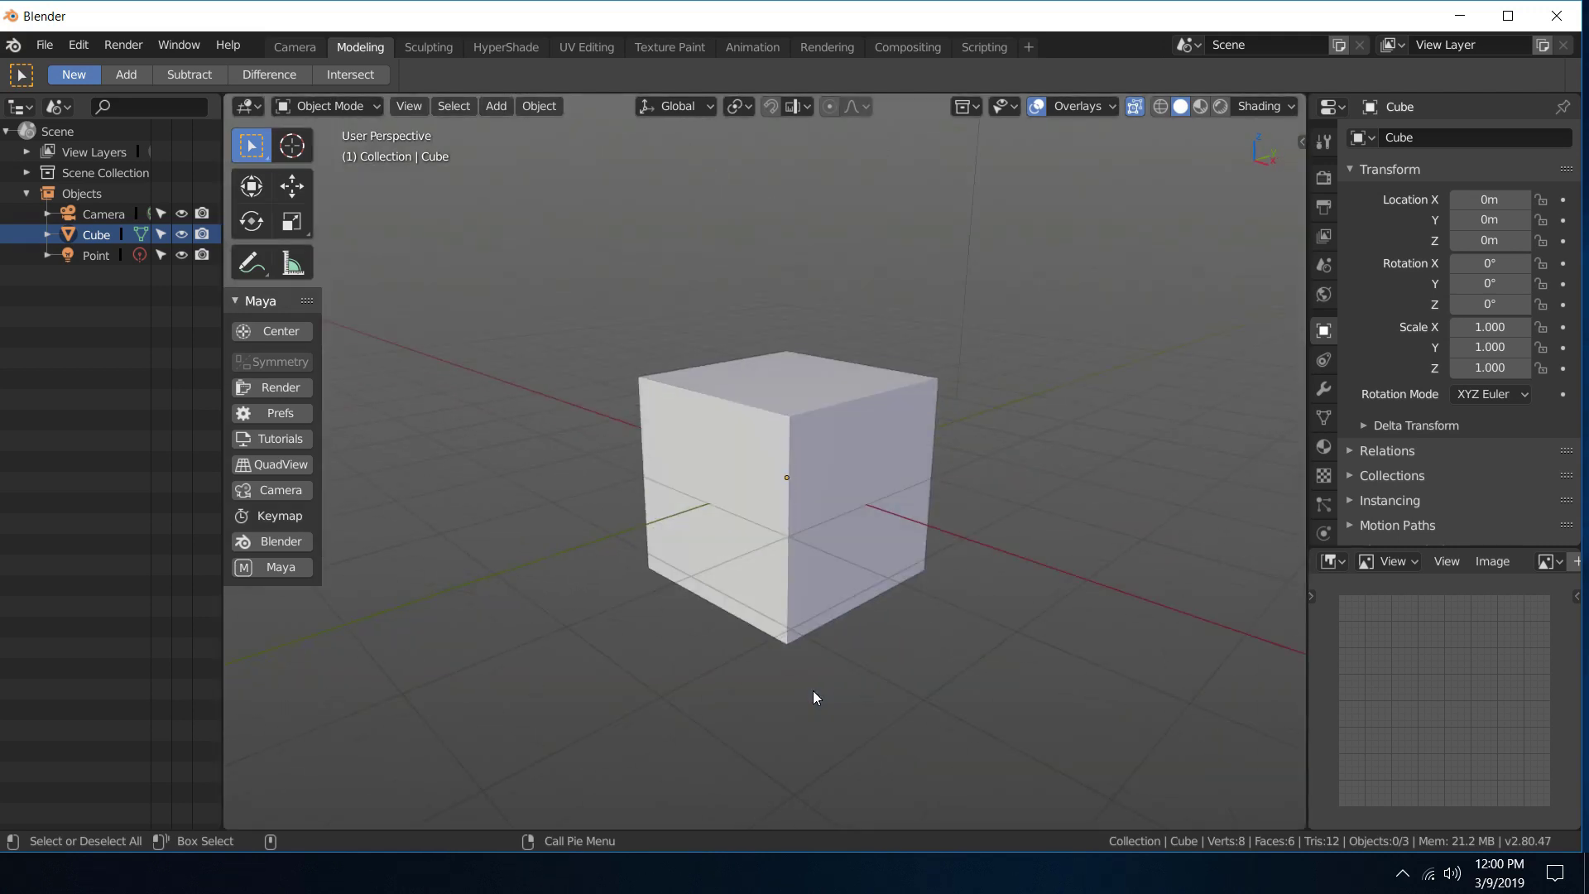
Step: Align the camera to a side-facing view of the cube with Cam To View, and realign it to a second viewing angle
middle_click_drag(813, 690, 838, 470)
right_click(838, 463)
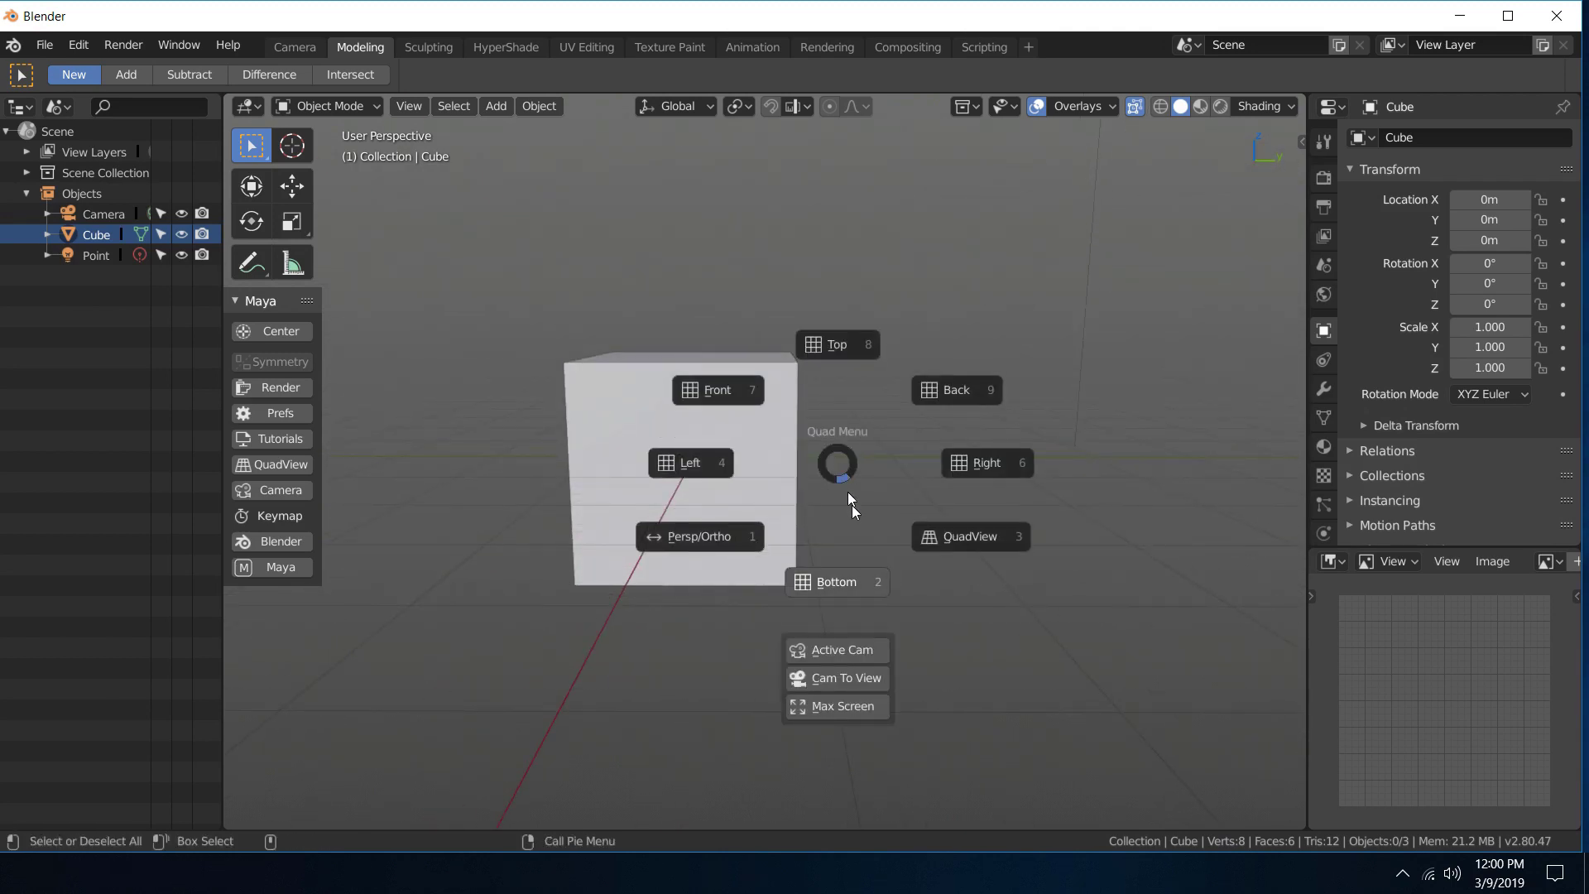
left_click(875, 677)
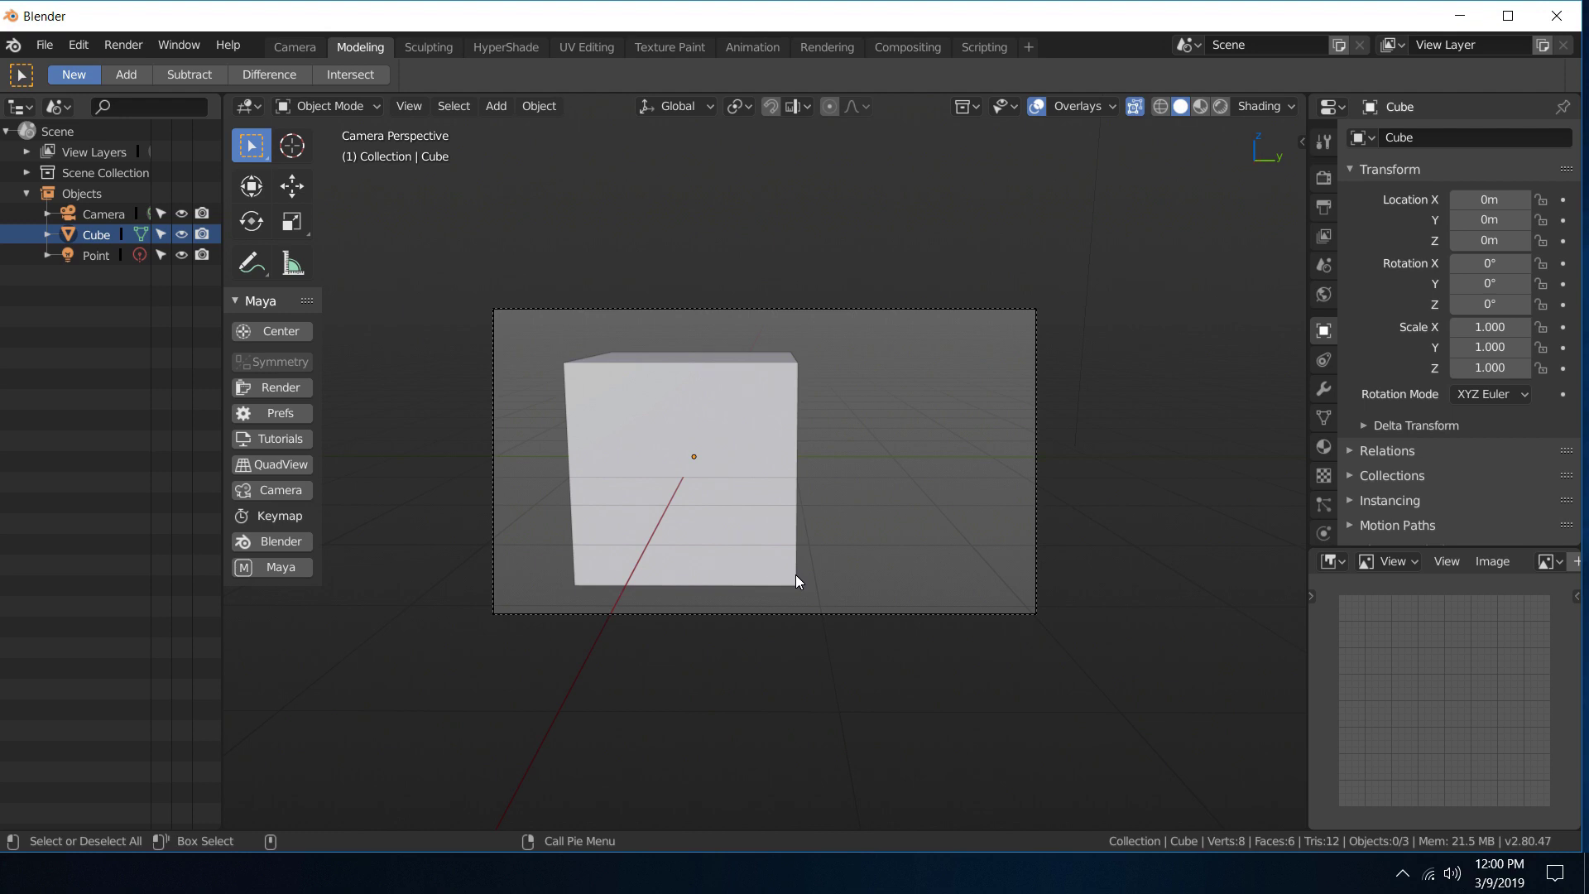
left_click_drag(675, 465, 774, 423, "alt")
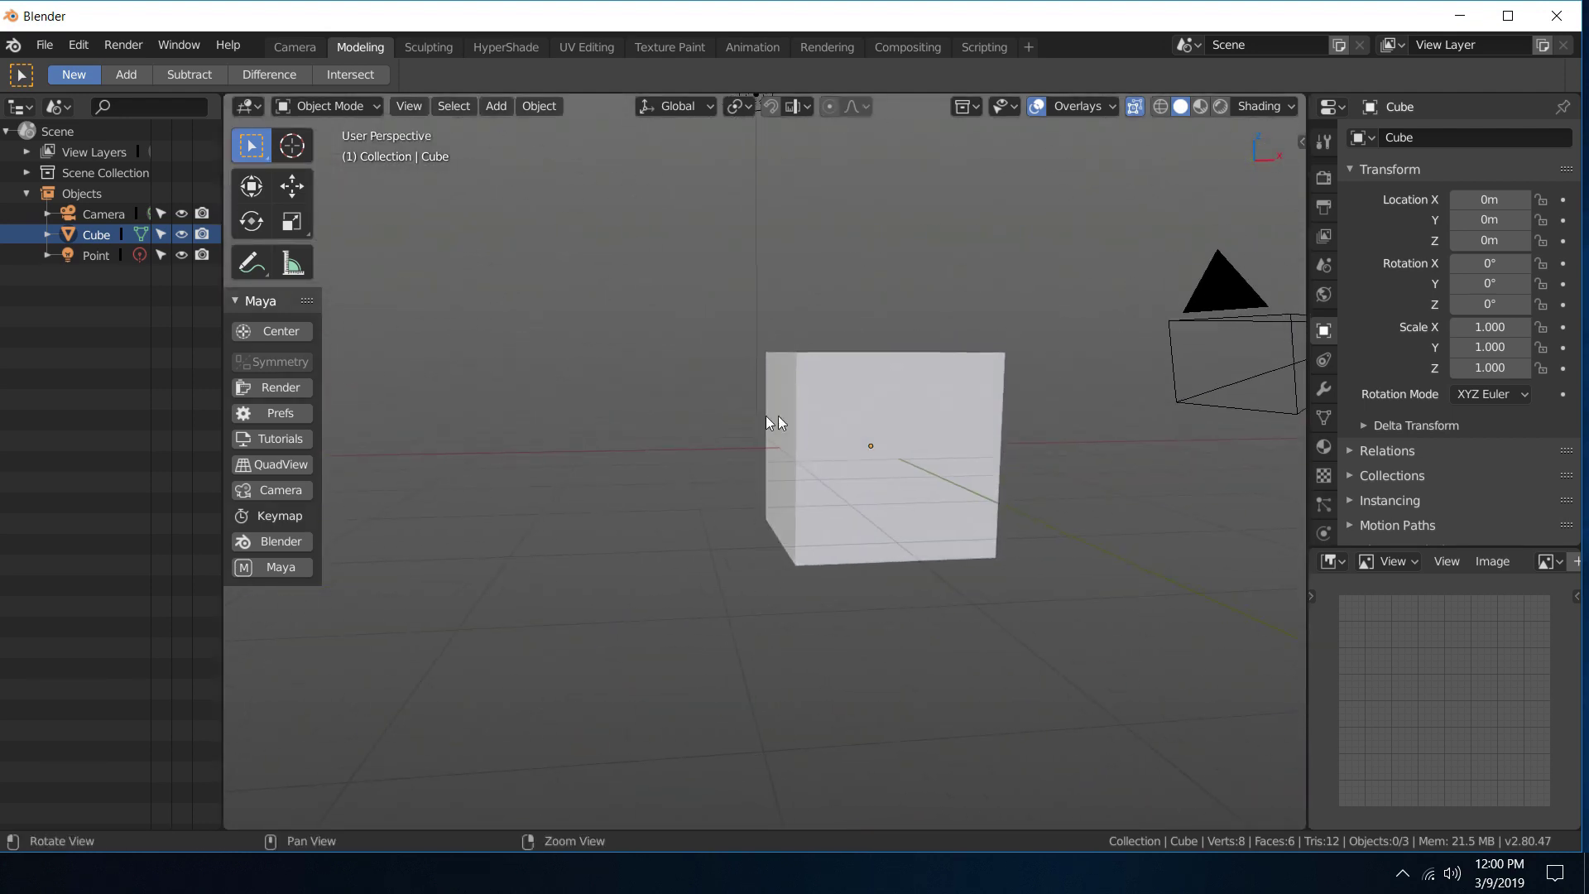
right_click(688, 437)
left_click(692, 662)
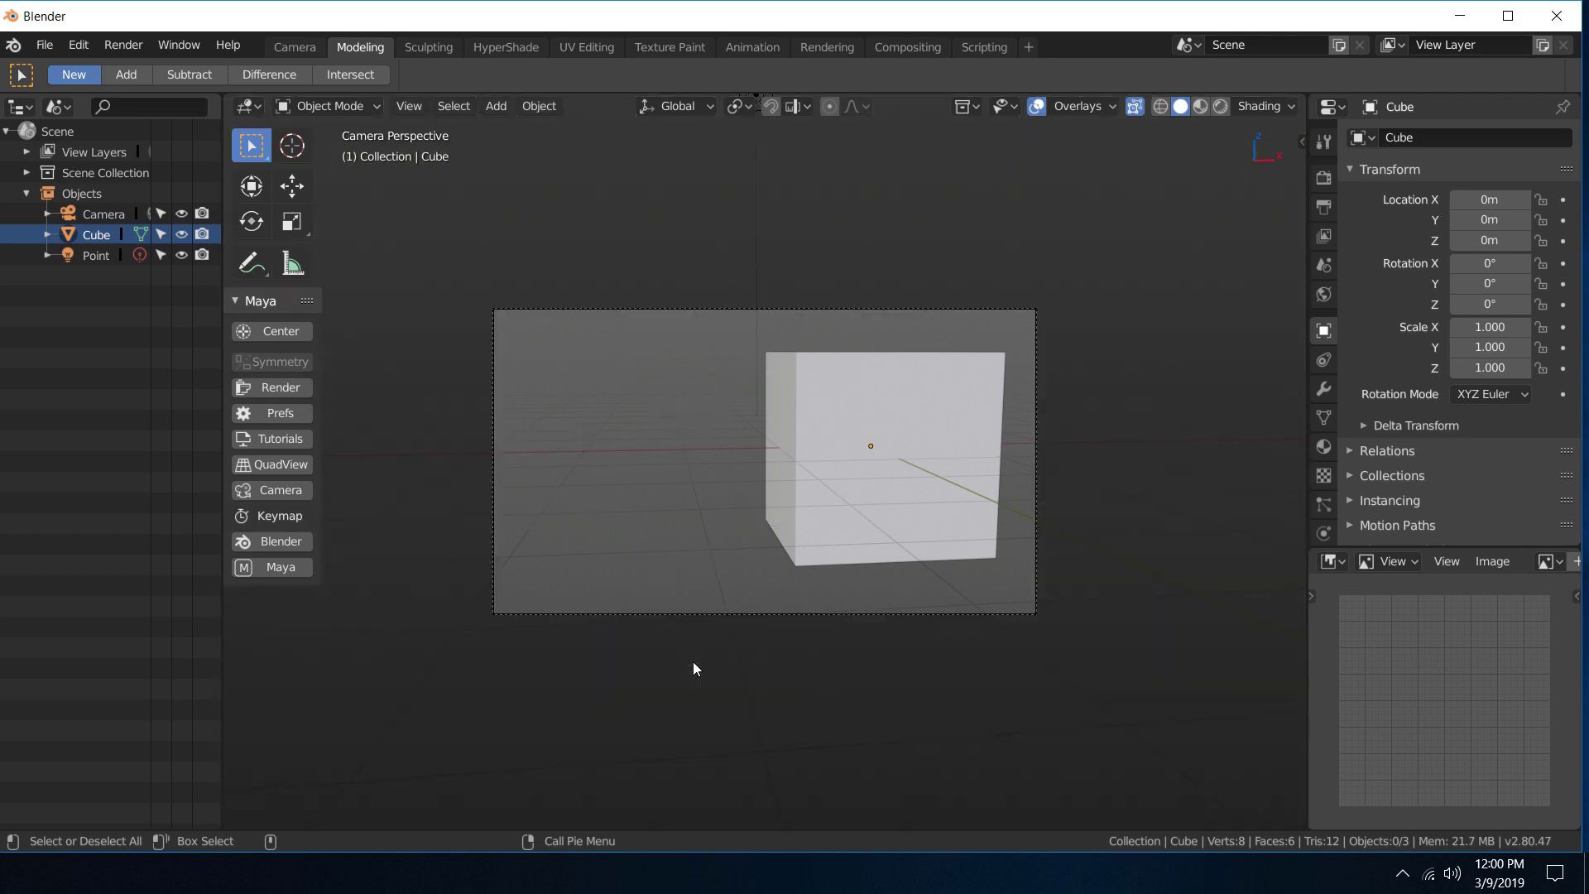
Step: Leave the camera view and return to it with Active Cam to check the camera's new framing
left_click_drag(475, 578, 543, 571, "alt")
right_click(567, 548)
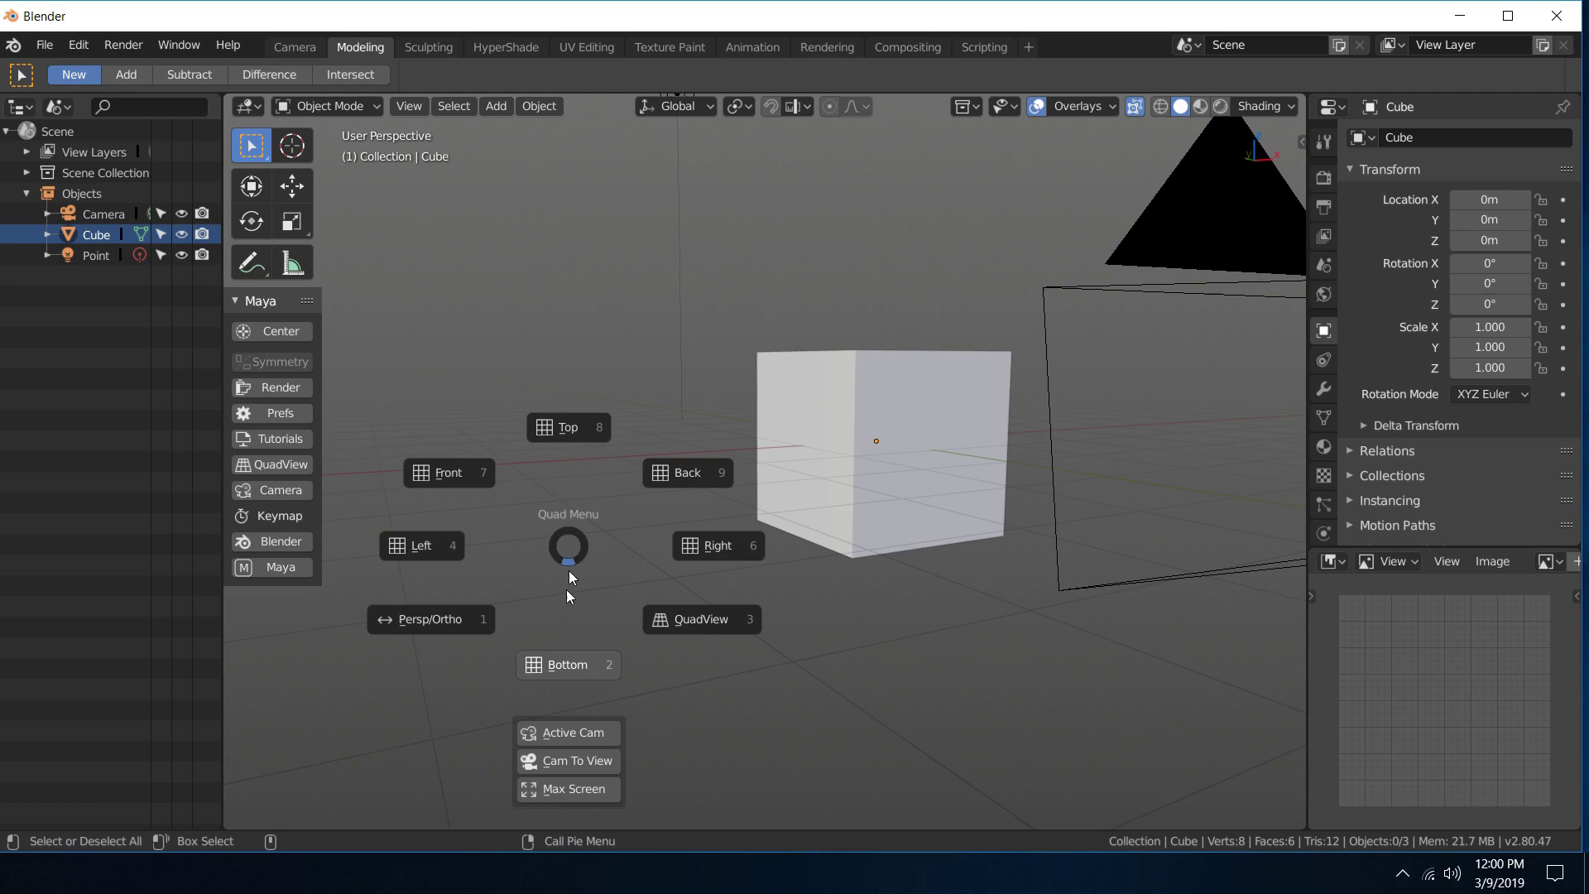
left_click(561, 733)
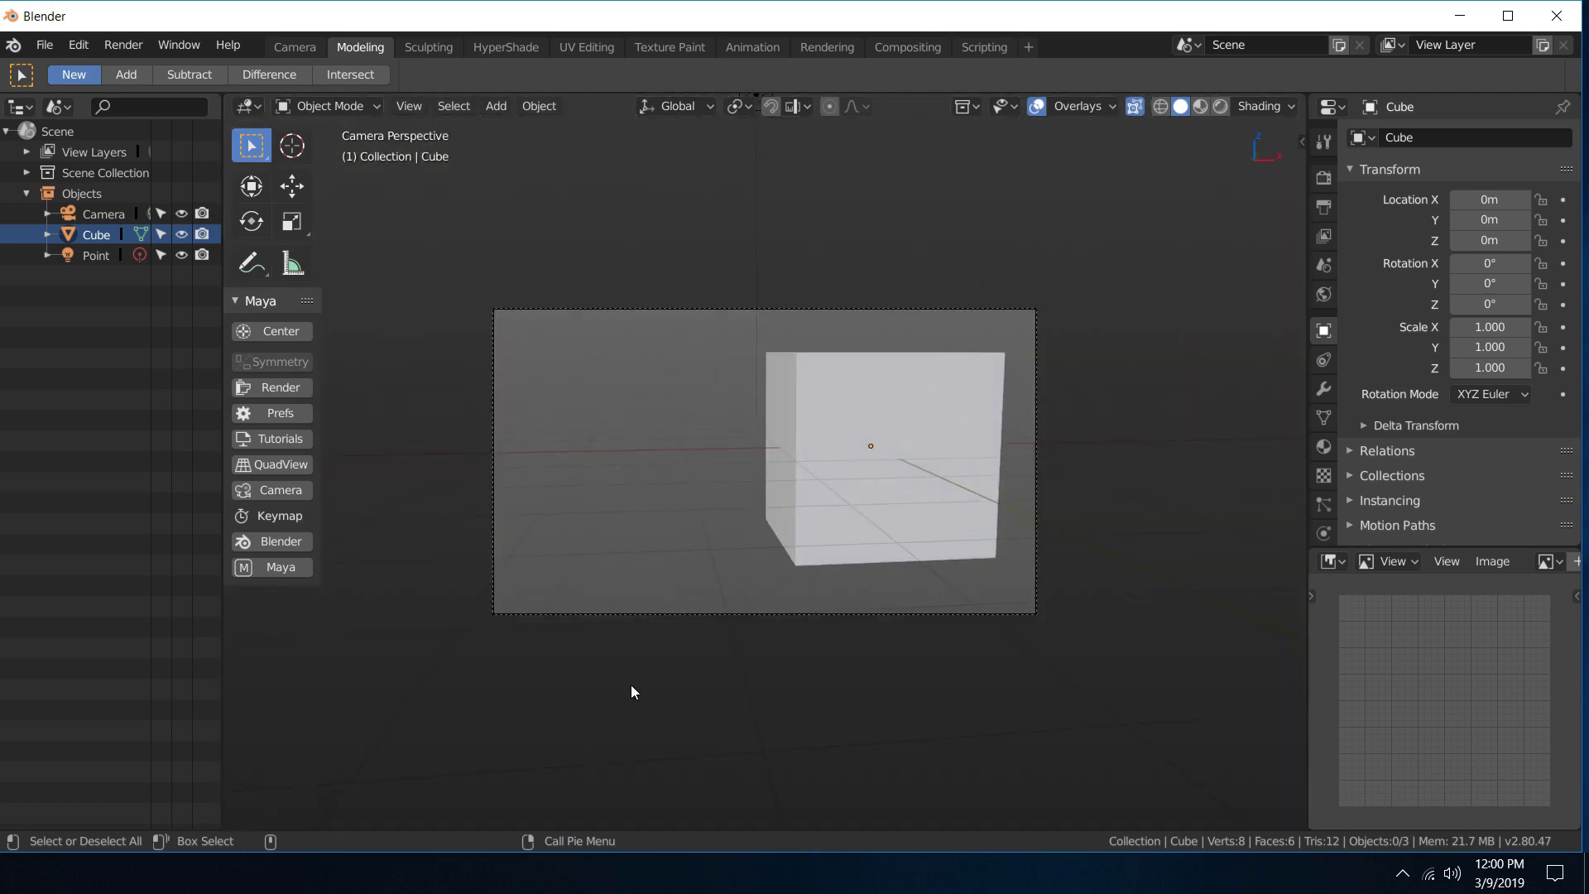
Step: Maximize the 3D viewport from an angled view outside the camera with Max Screen, and restore the normal layout
left_click_drag(549, 578, 649, 592, "alt")
right_click(648, 592)
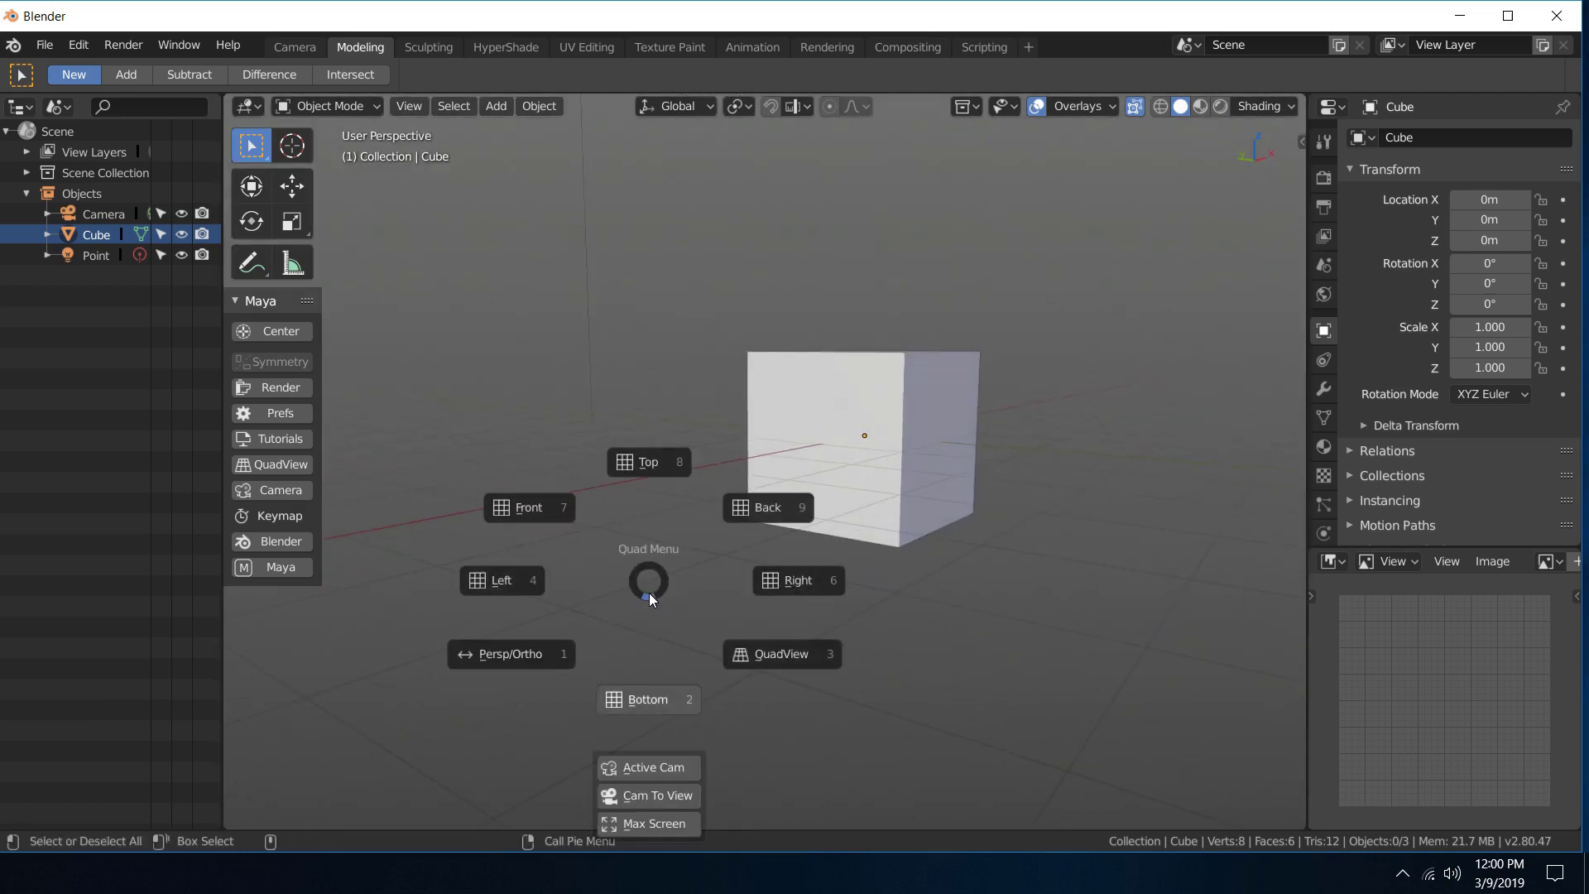
left_click(662, 823)
right_click(719, 429)
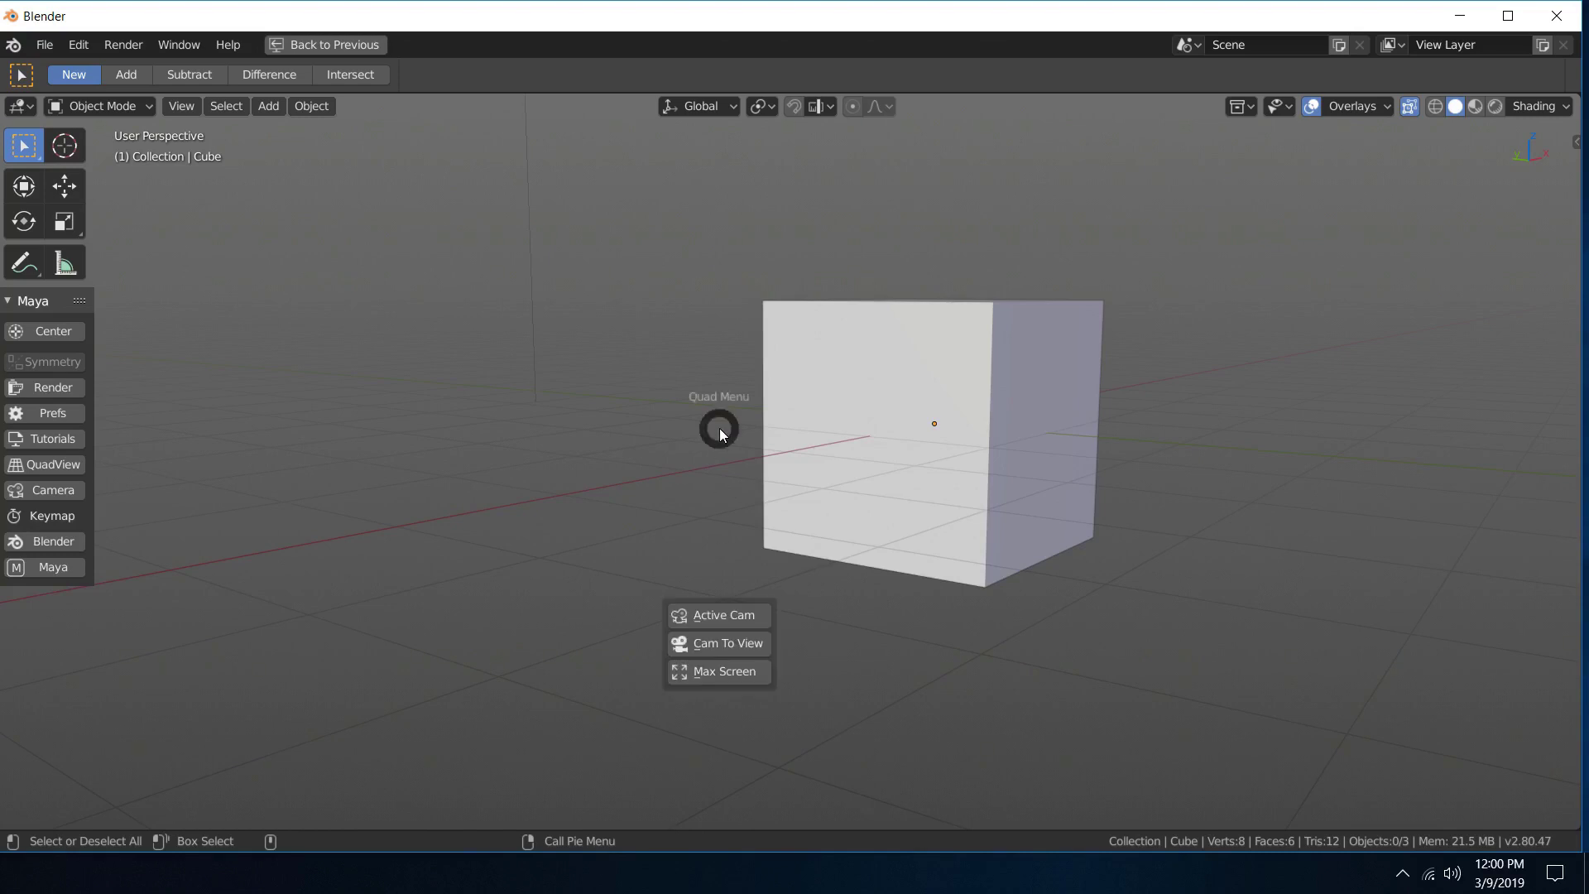
left_click(727, 672)
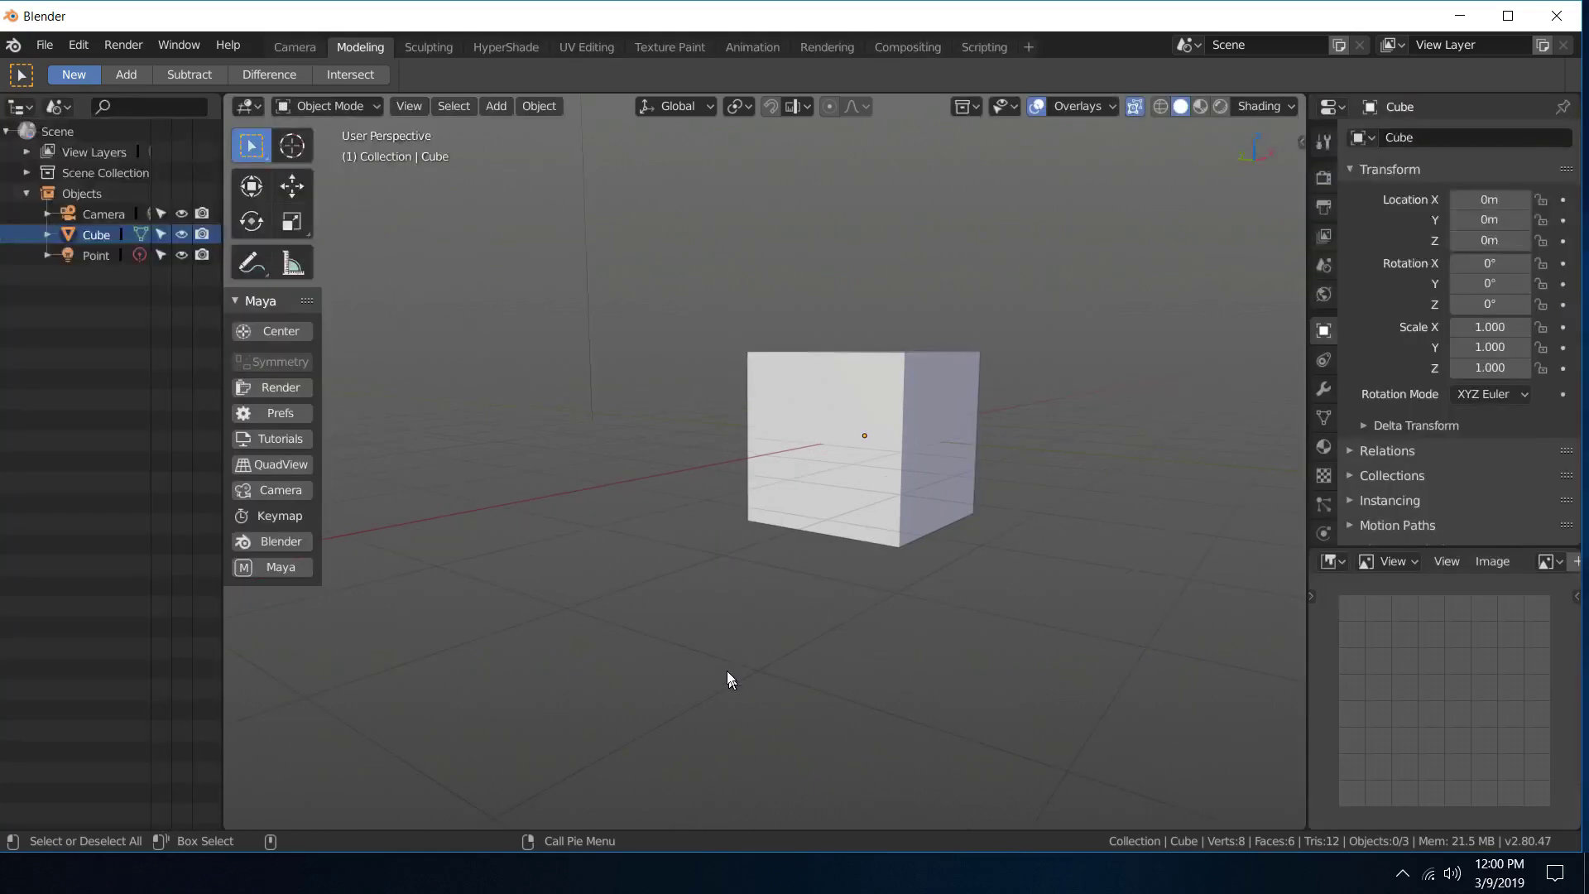
Step: Examine the Max Screen option in both the Quad Menu and the Marking Menu, closing each without choosing anything
right_click(726, 670)
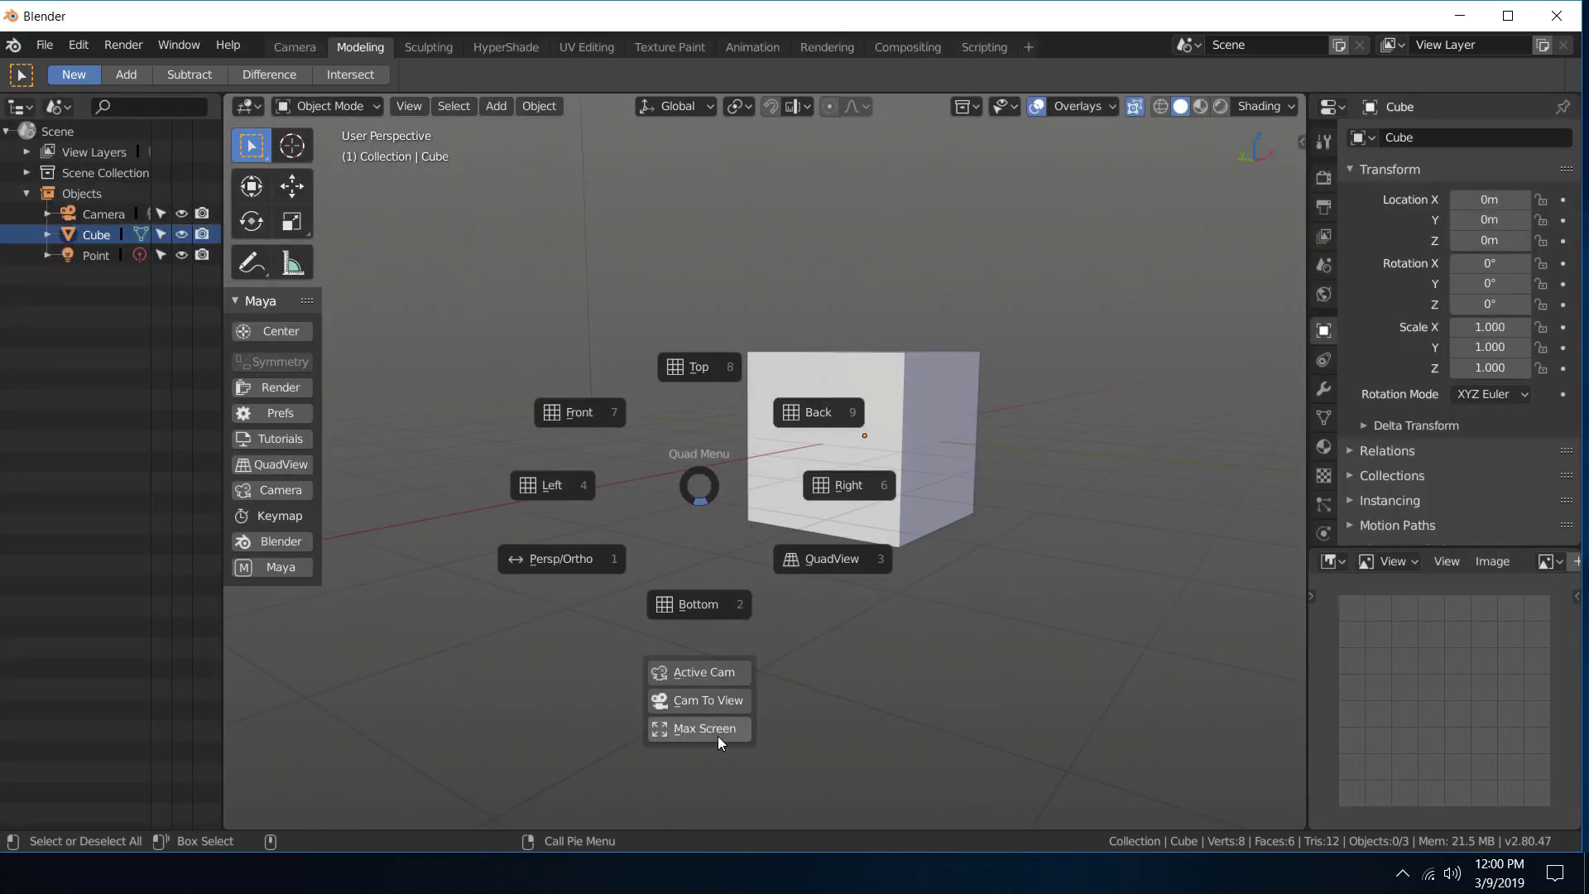
left_click(703, 482)
right_click(703, 481)
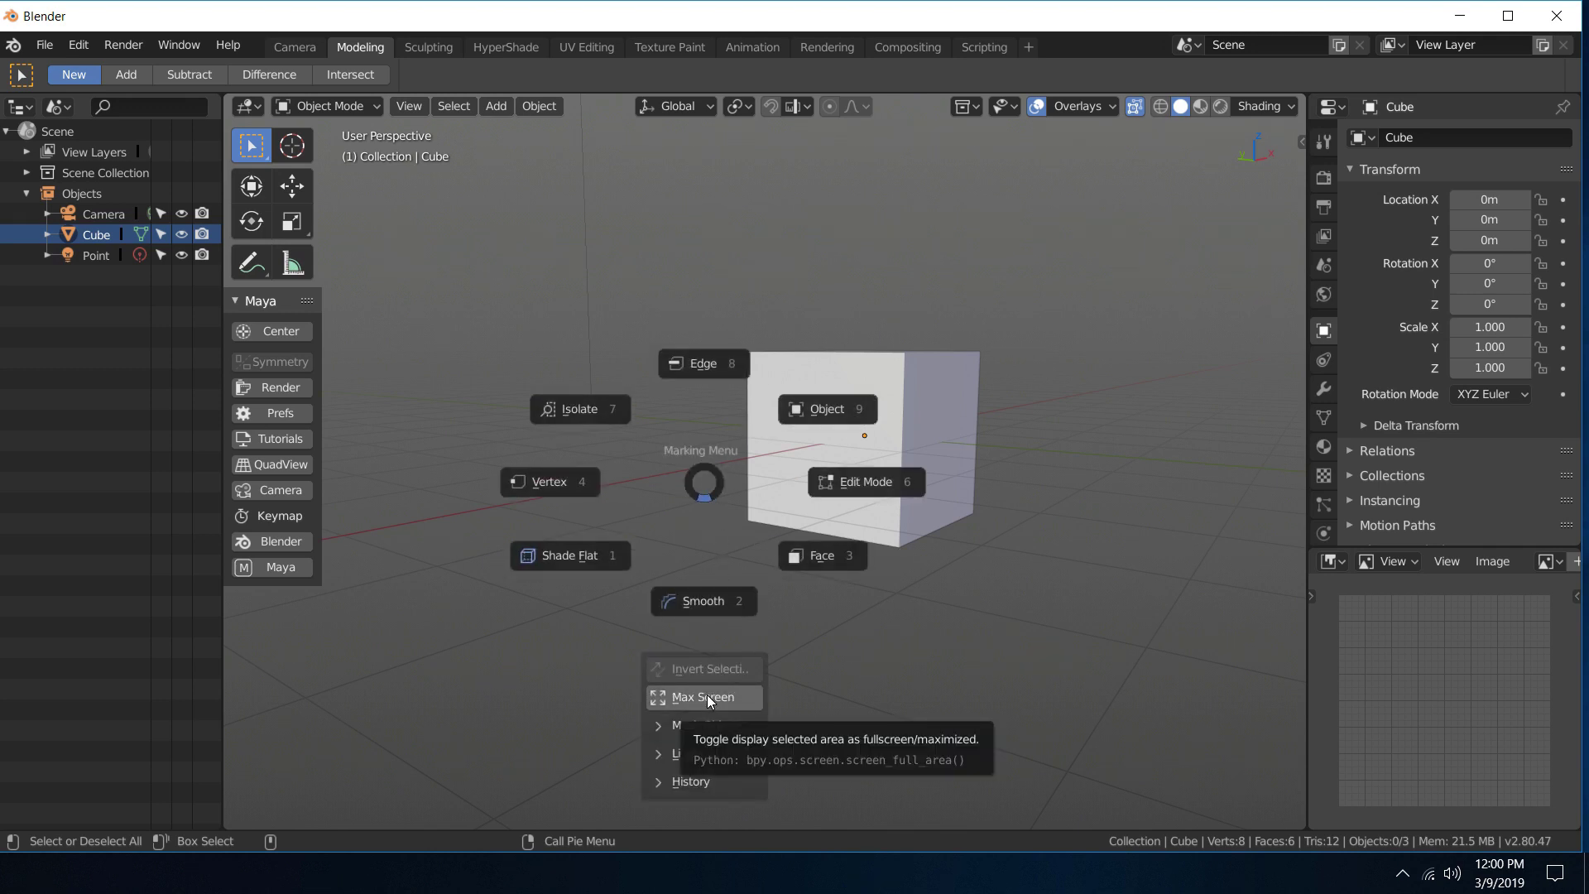
left_click(699, 473)
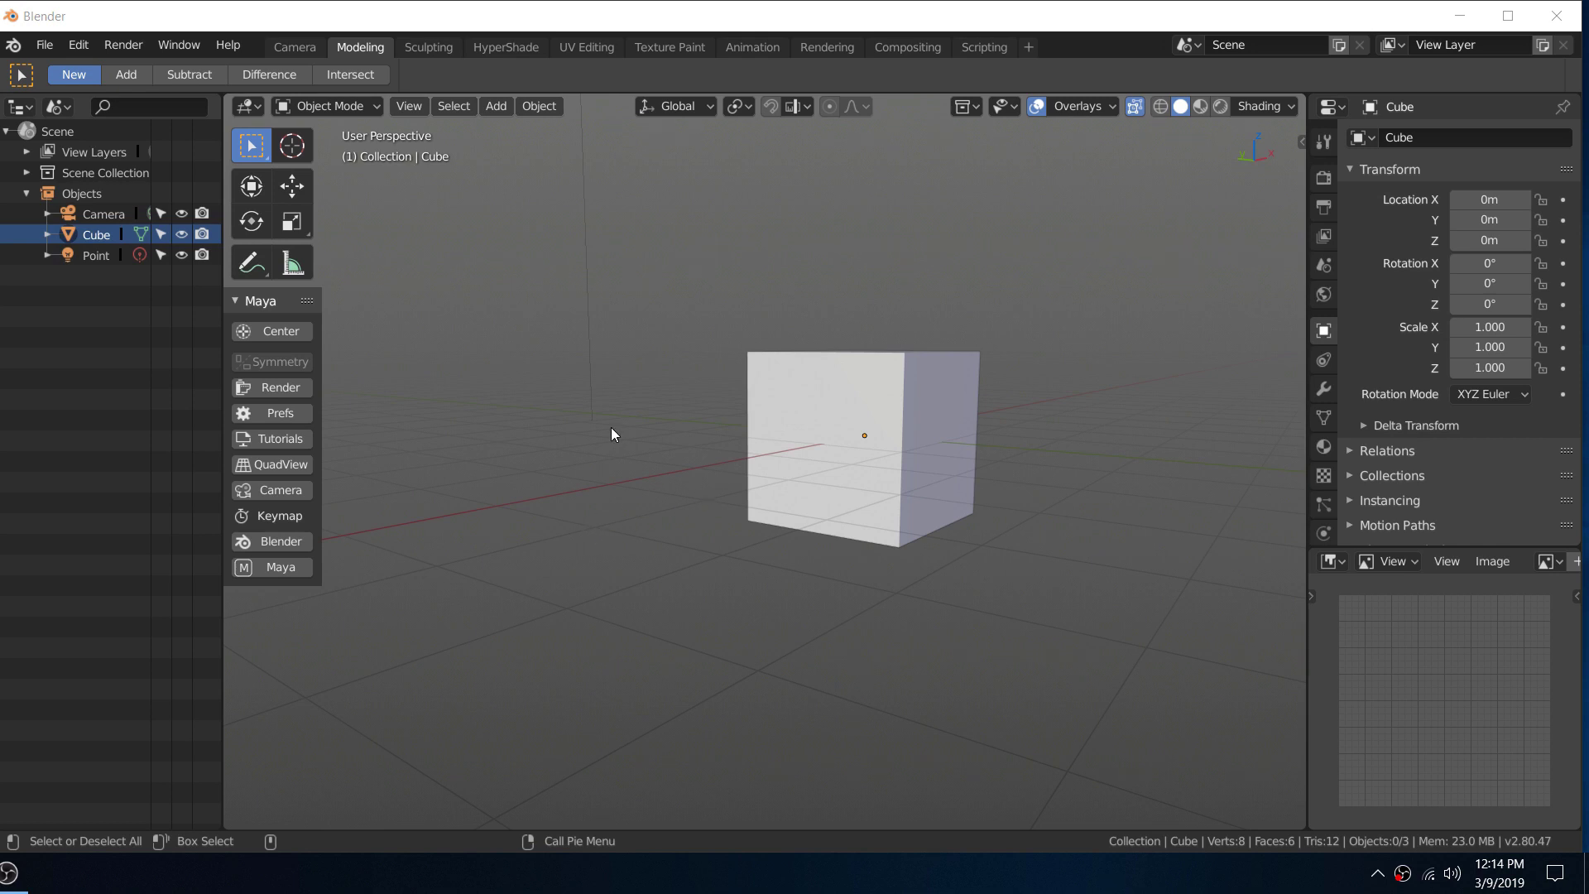
Step: Examine the viewport's Shading and Overlays options, the Object commands and the Transform Orientations choices without changing anything
left_click(1114, 106)
left_click(1263, 106)
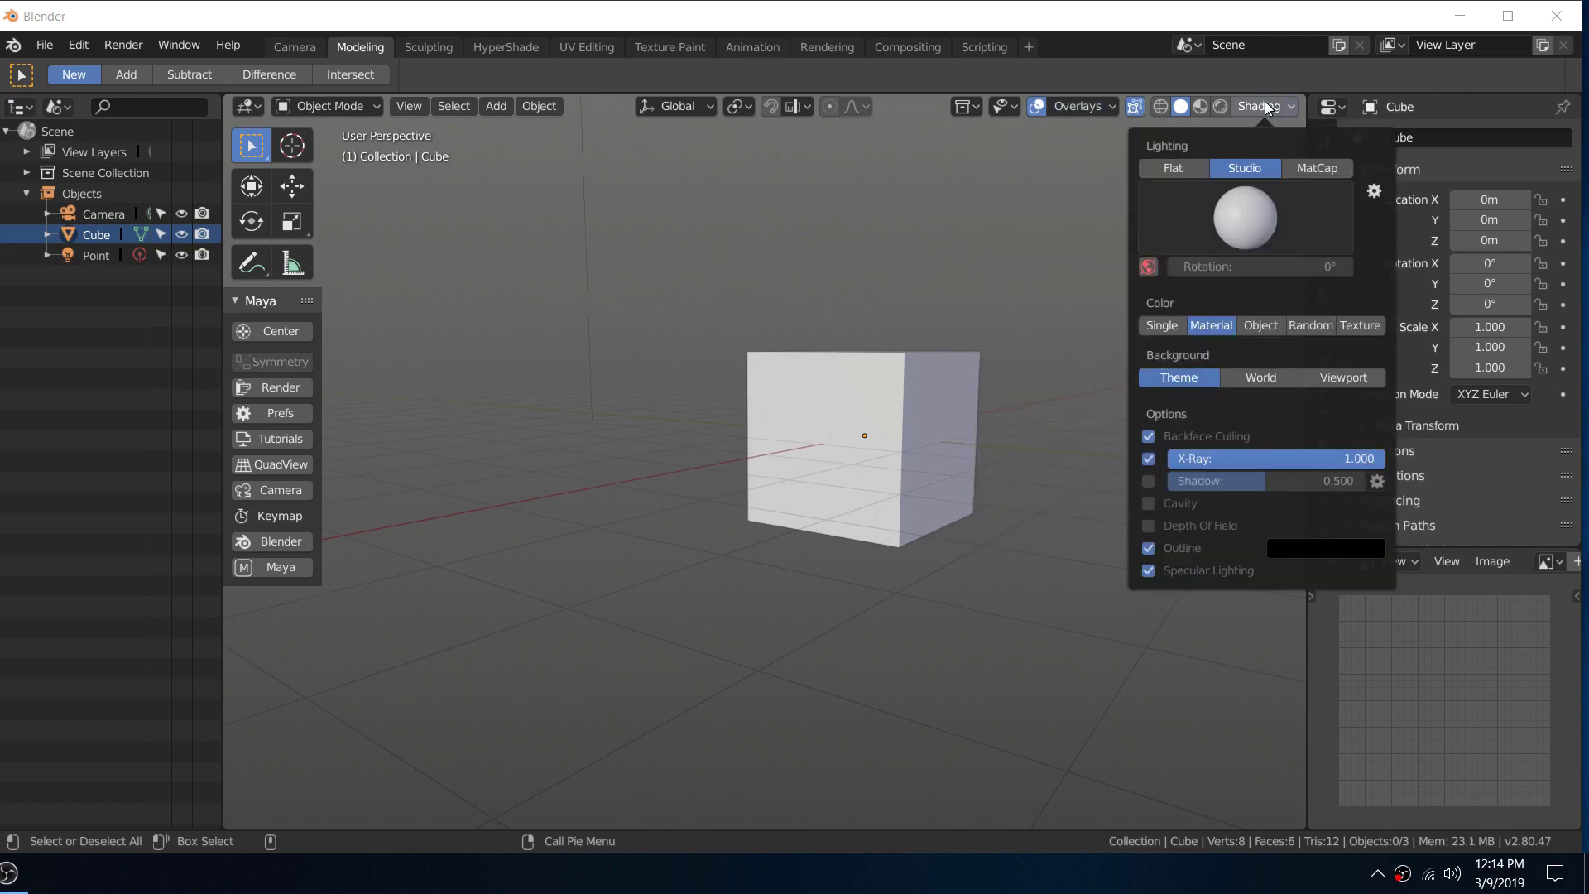
left_click(1094, 111)
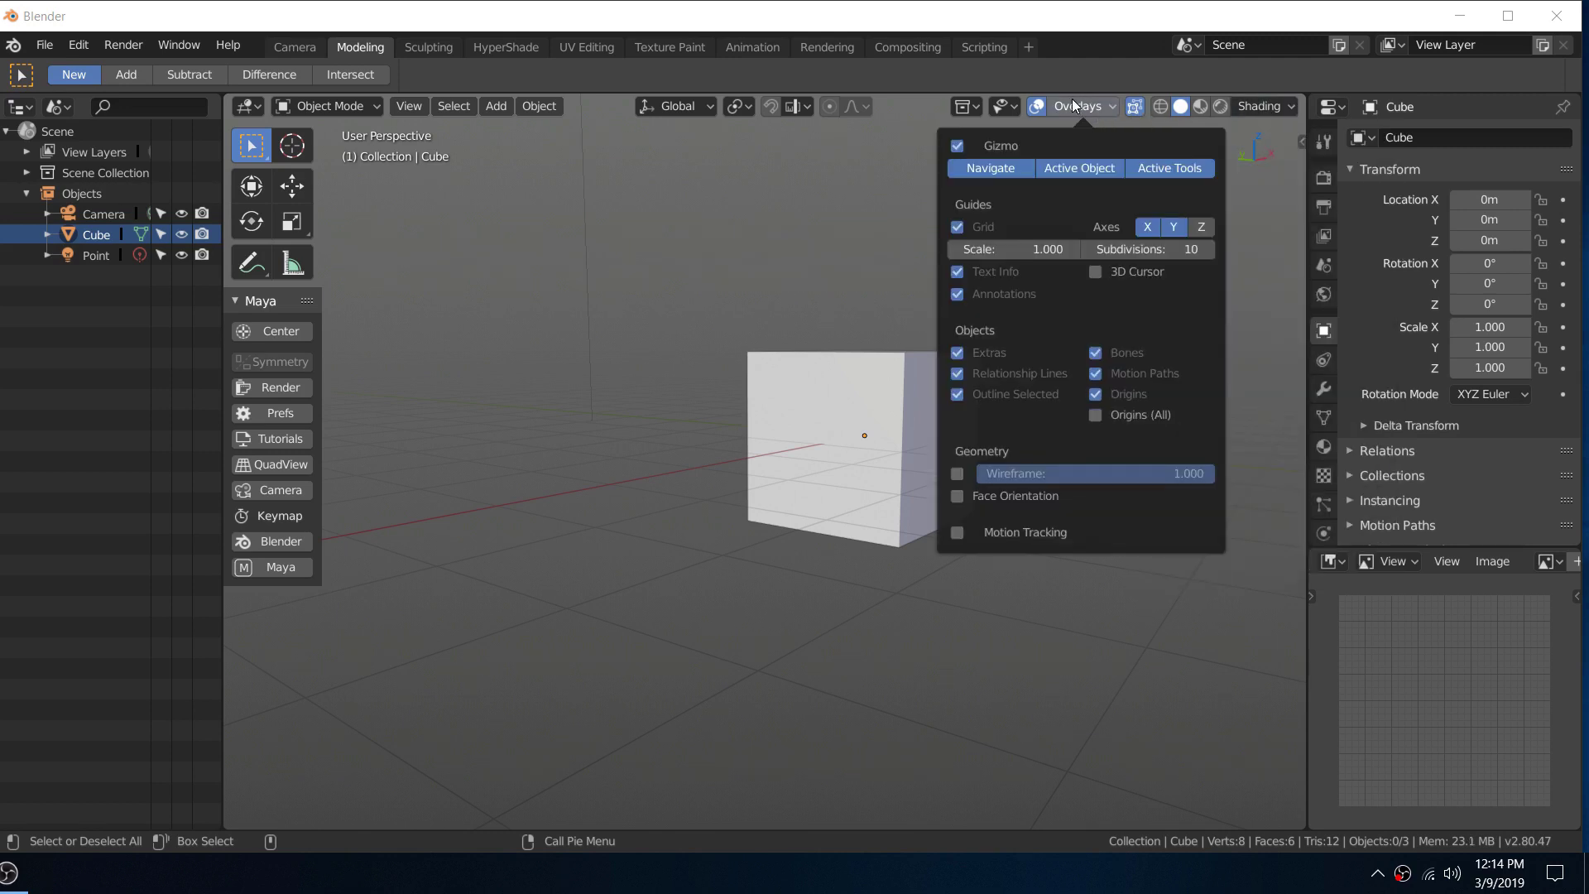
left_click(527, 116)
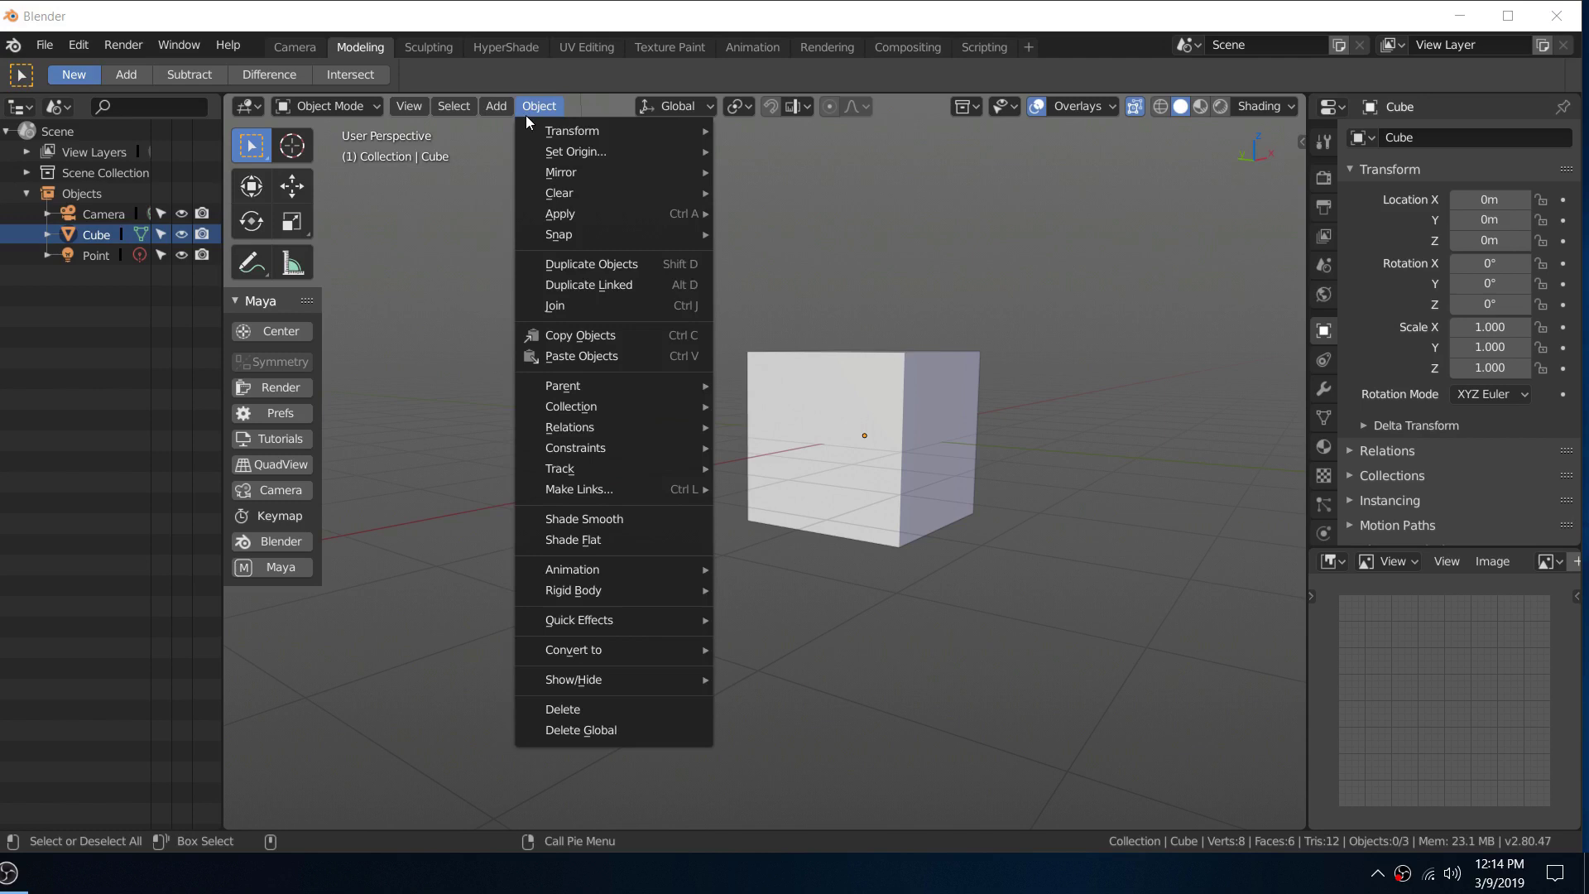
mouse_move(490, 116)
mouse_move(528, 132)
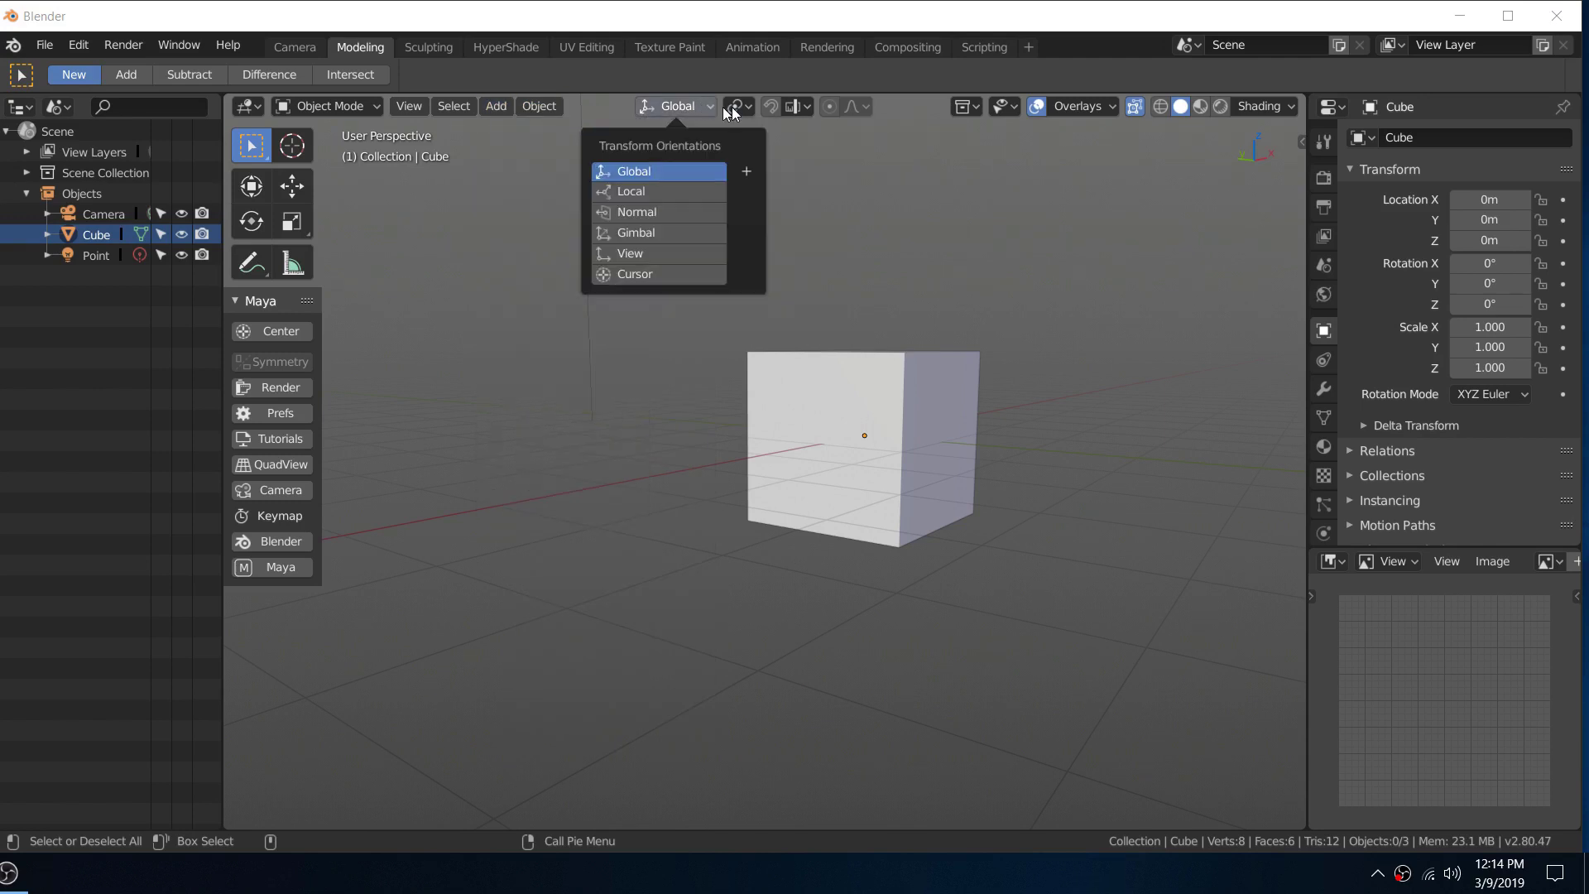
left_click(1099, 110)
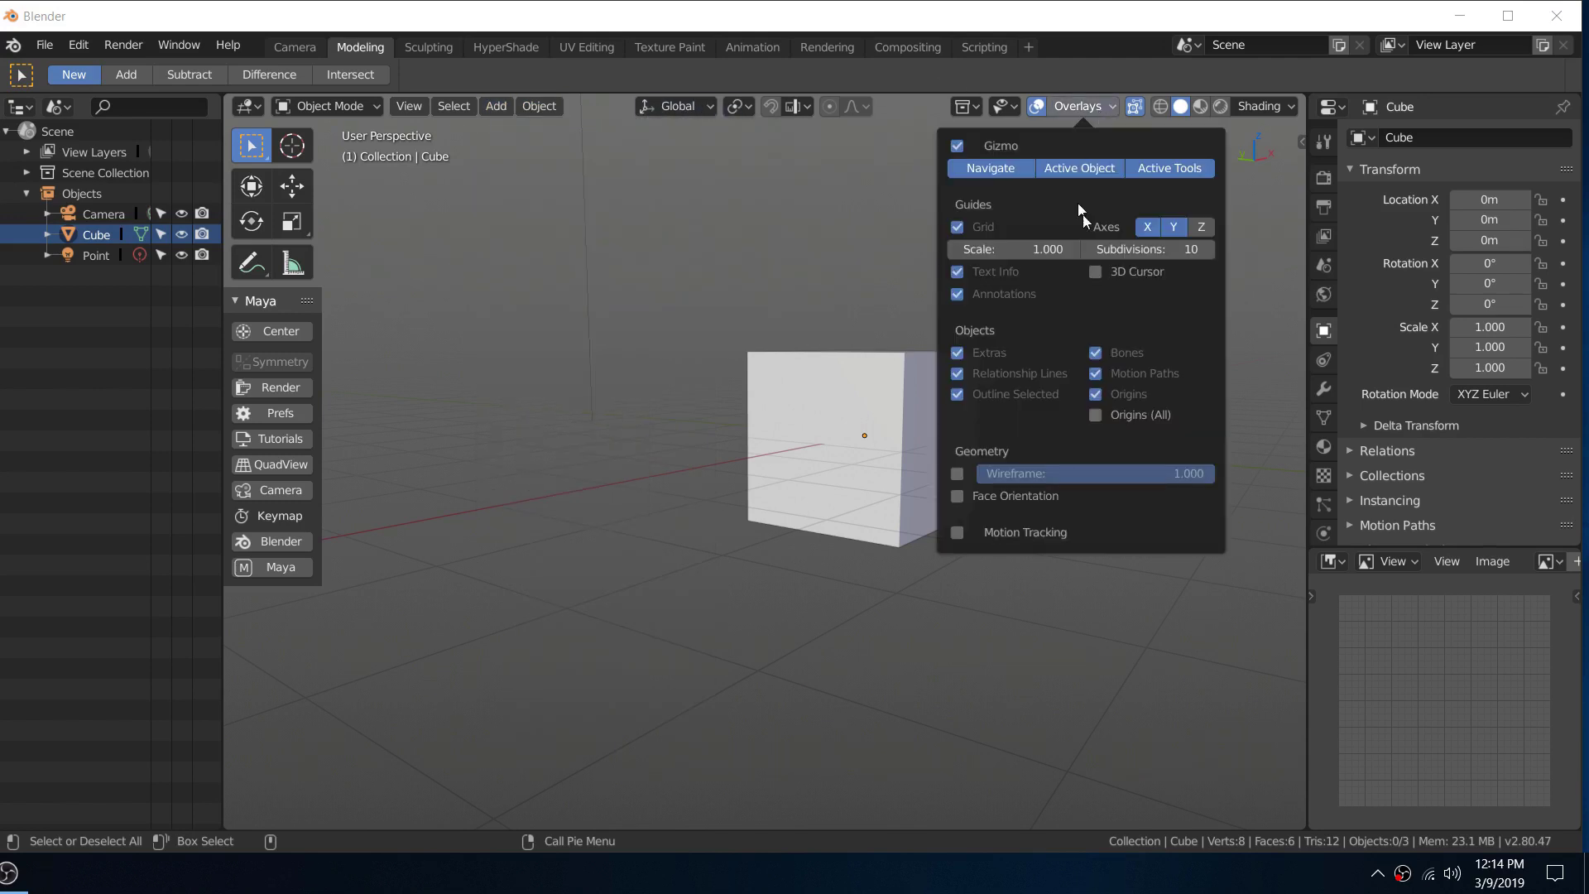
left_click(546, 110)
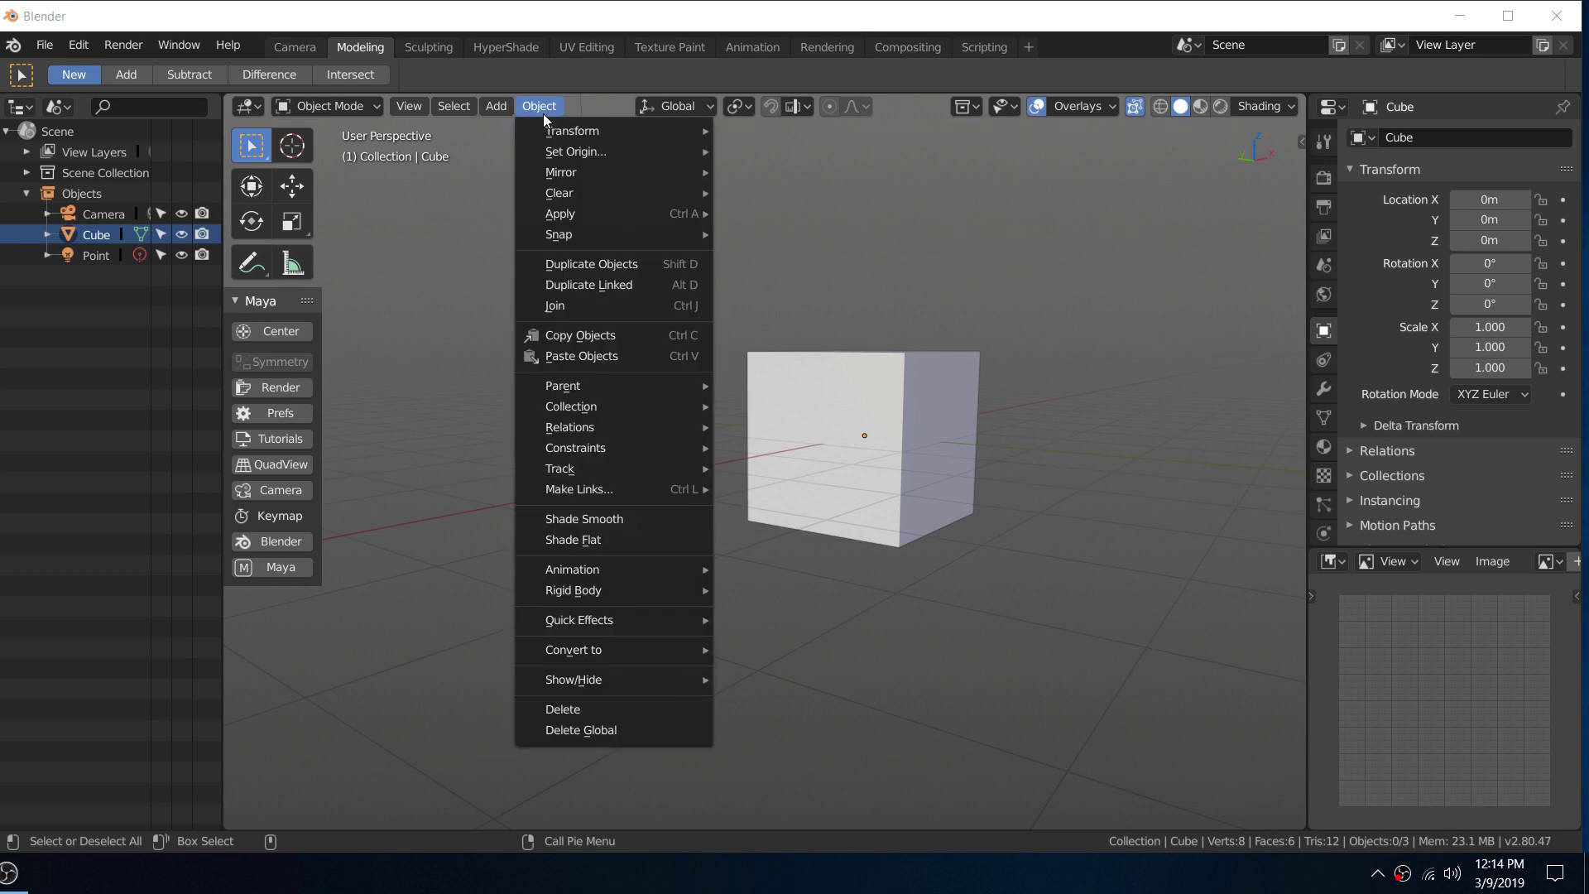
Step: Open the Blender Preferences from the Maya tools and expand the Menus settings in the Interface section
left_click(302, 418)
left_click_drag(290, 167, 569, 147)
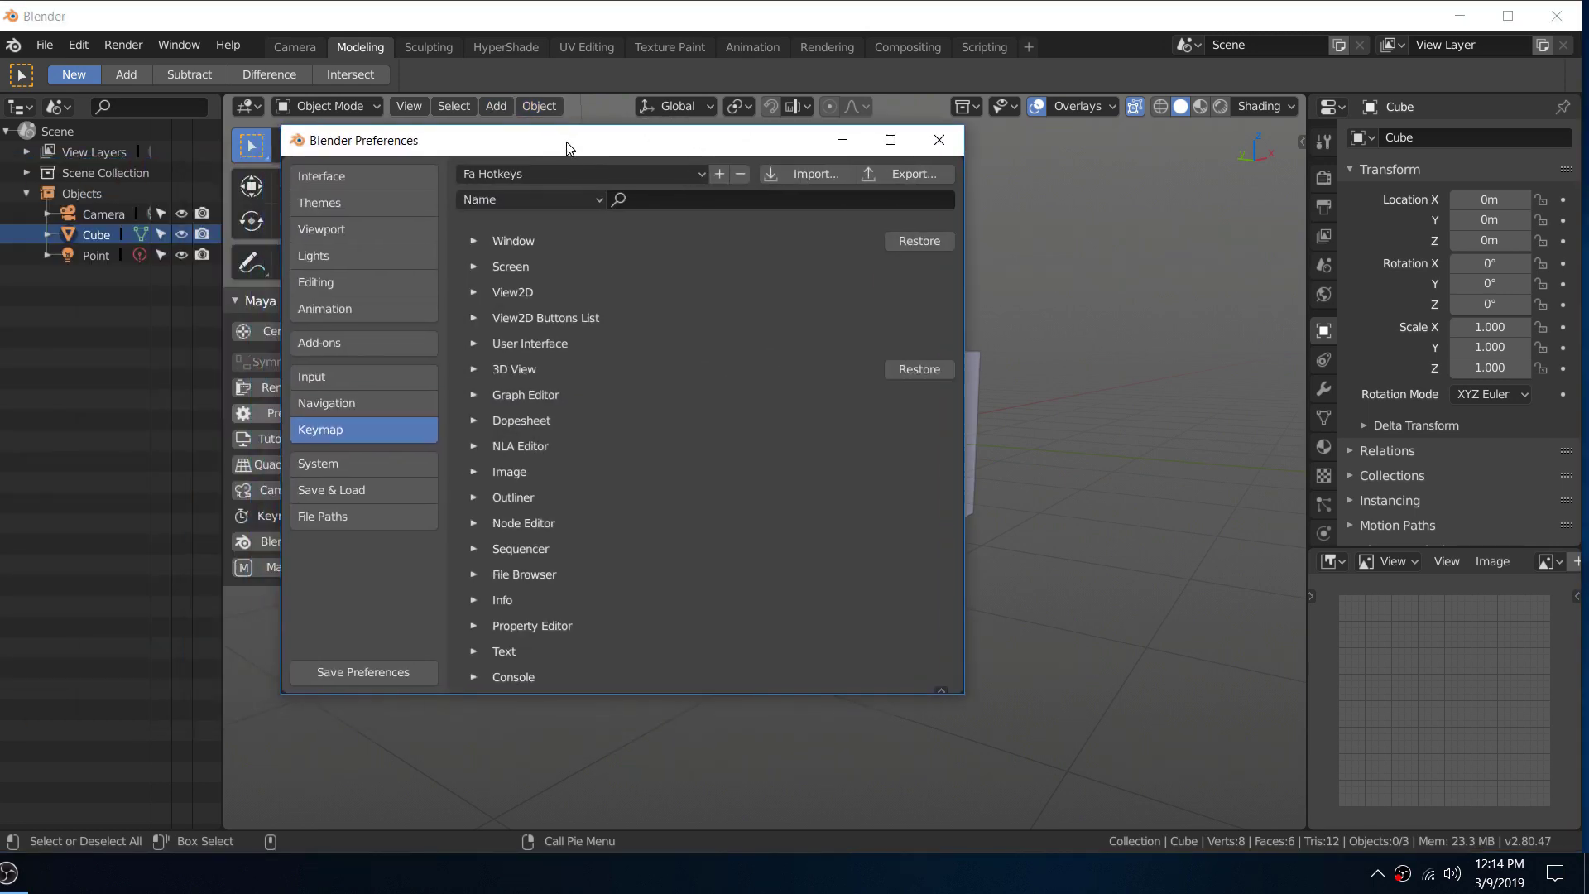
left_click(352, 183)
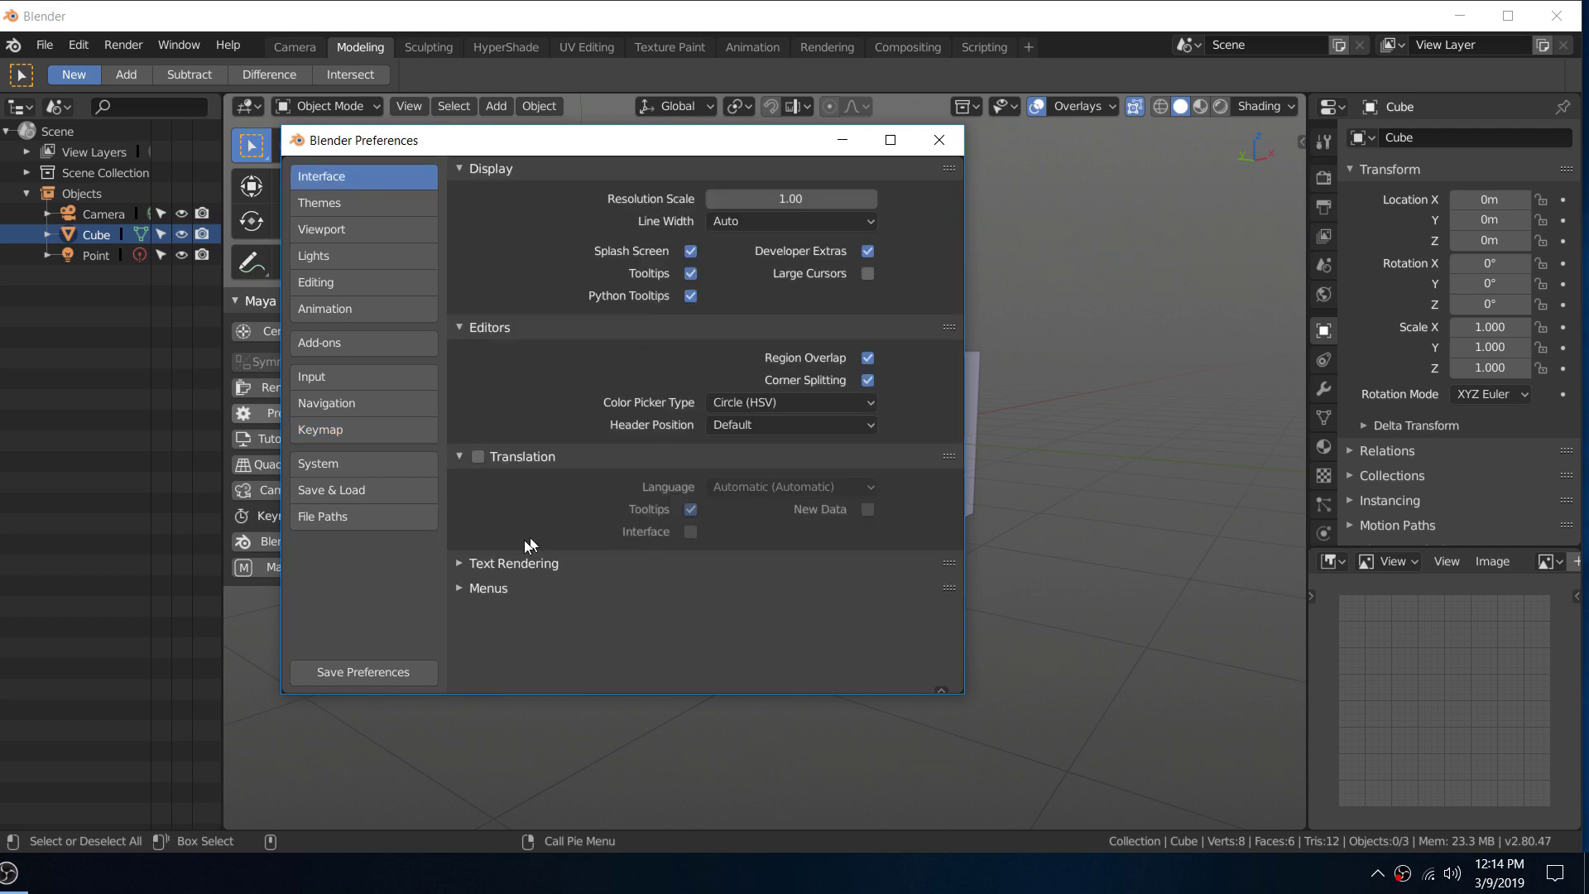
left_click(454, 589)
scroll(613, 645, "down", 4)
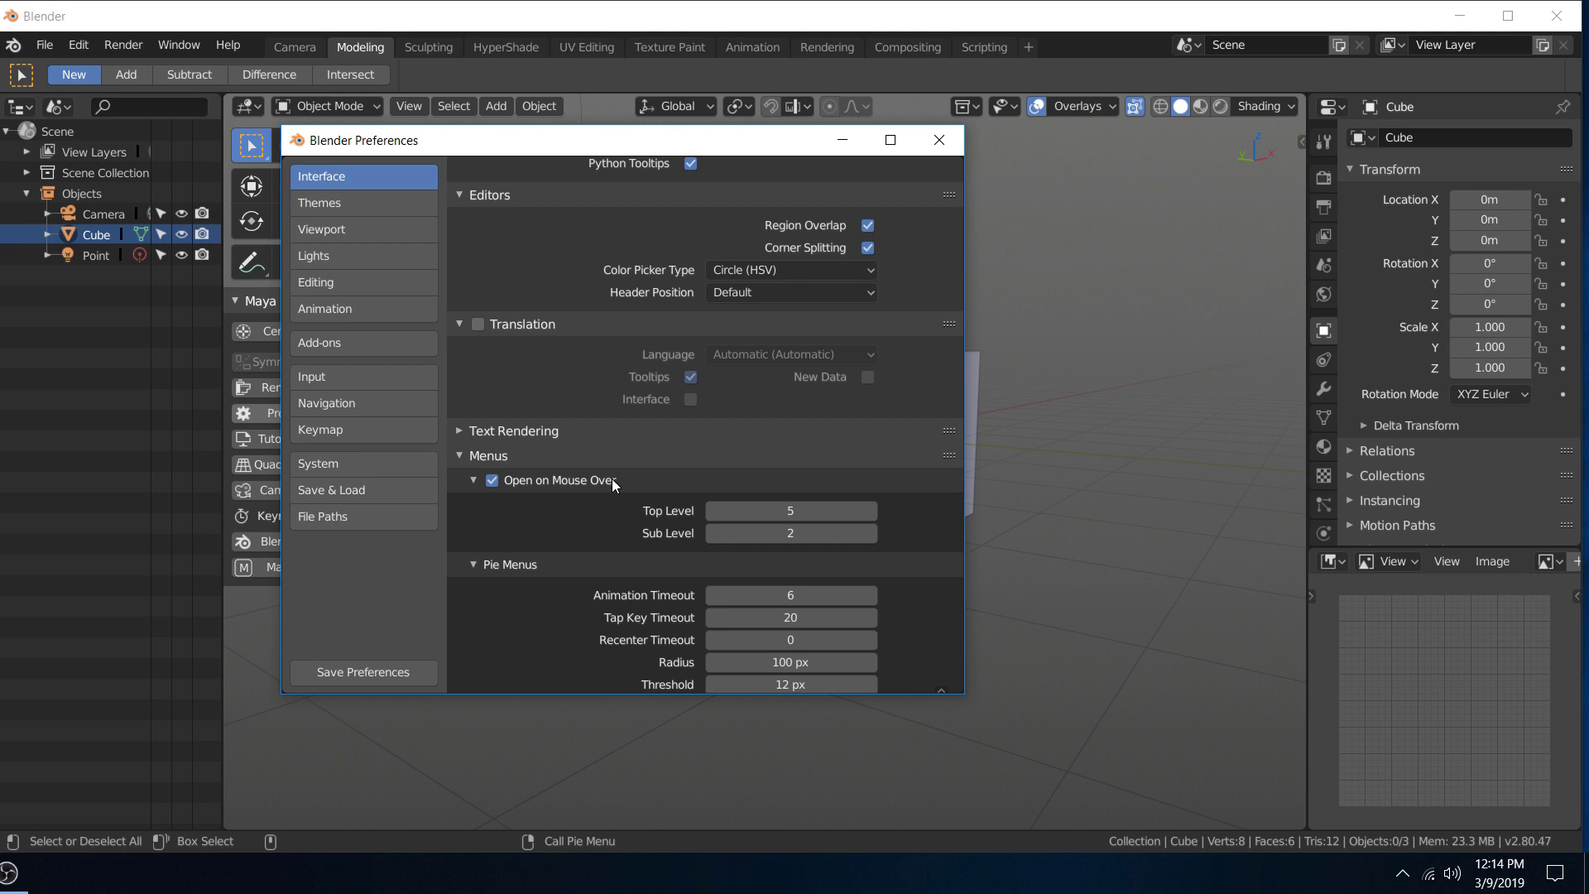
Step: Toggle Open on Mouse Over off and on, leaving it enabled, then save and close the preferences
left_click(493, 480)
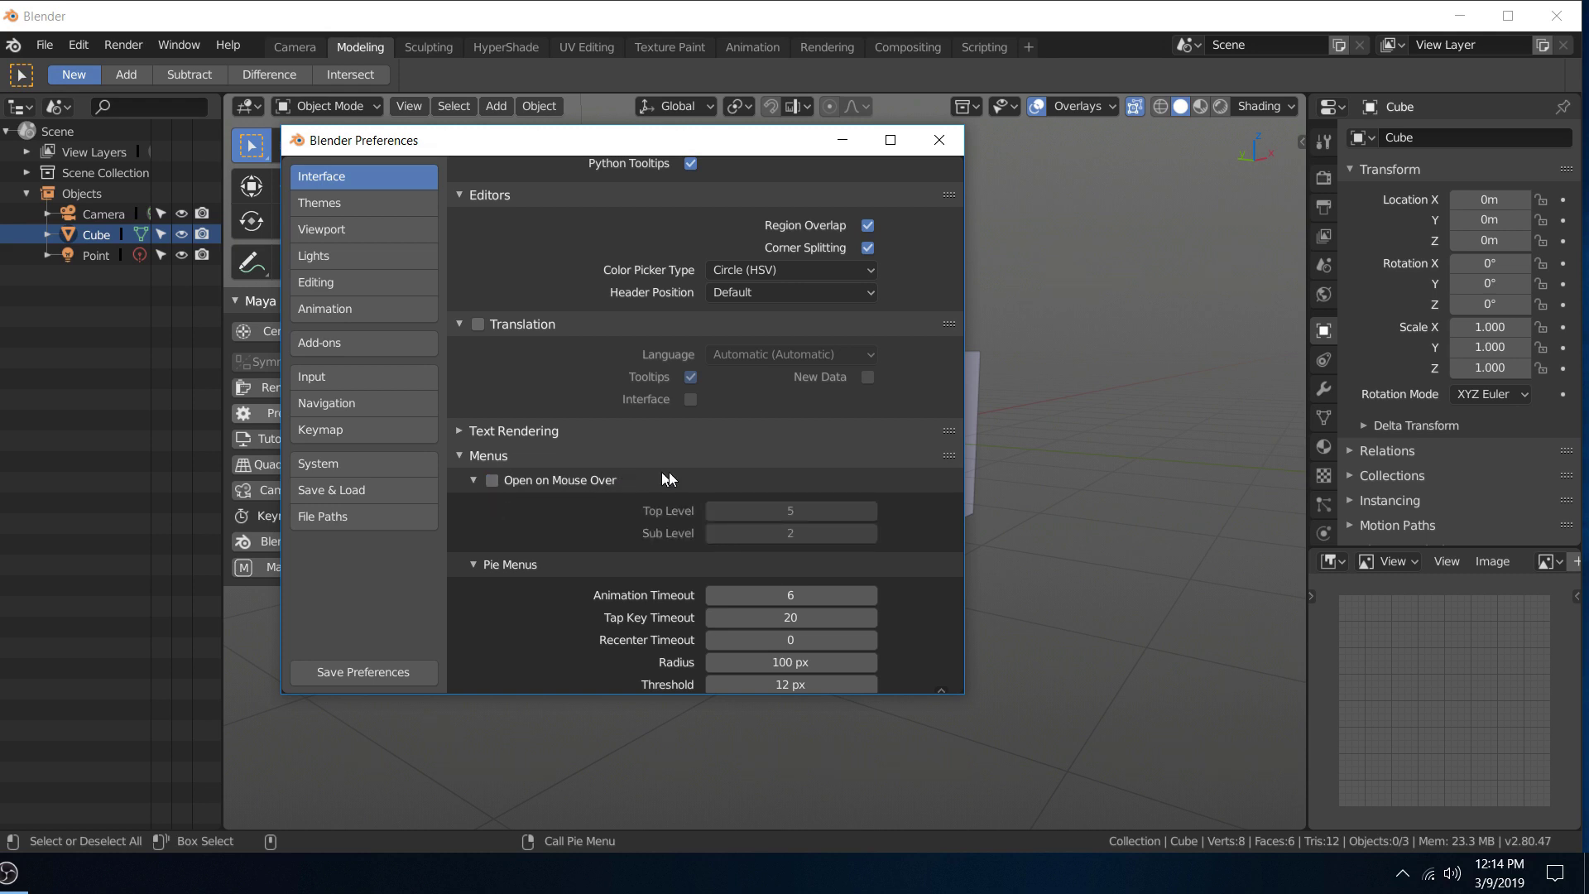
left_click(492, 481)
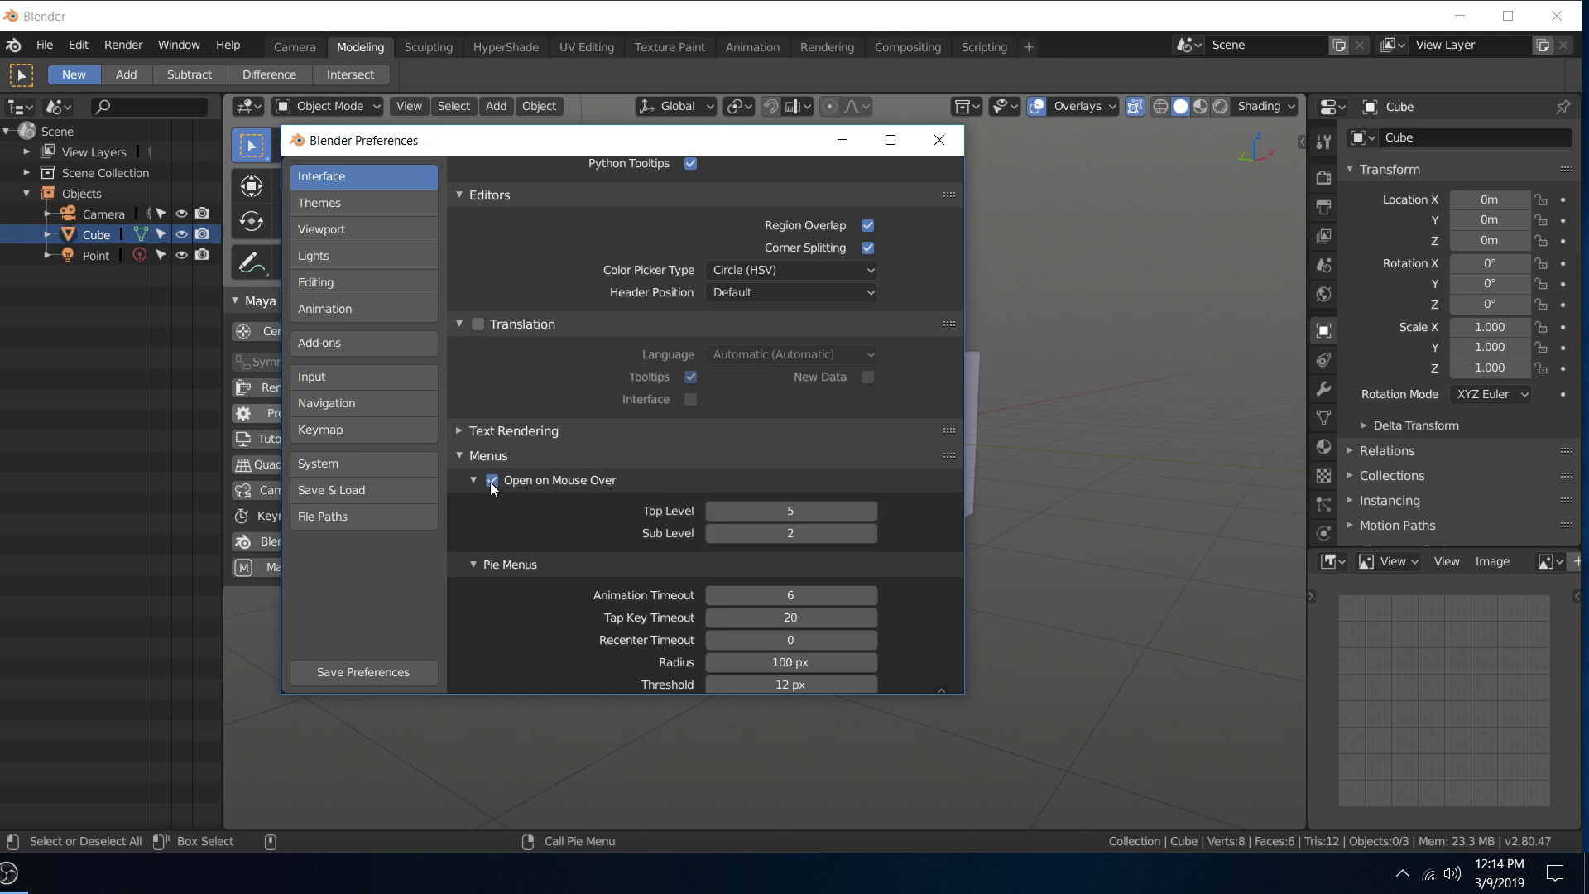
left_click(493, 481)
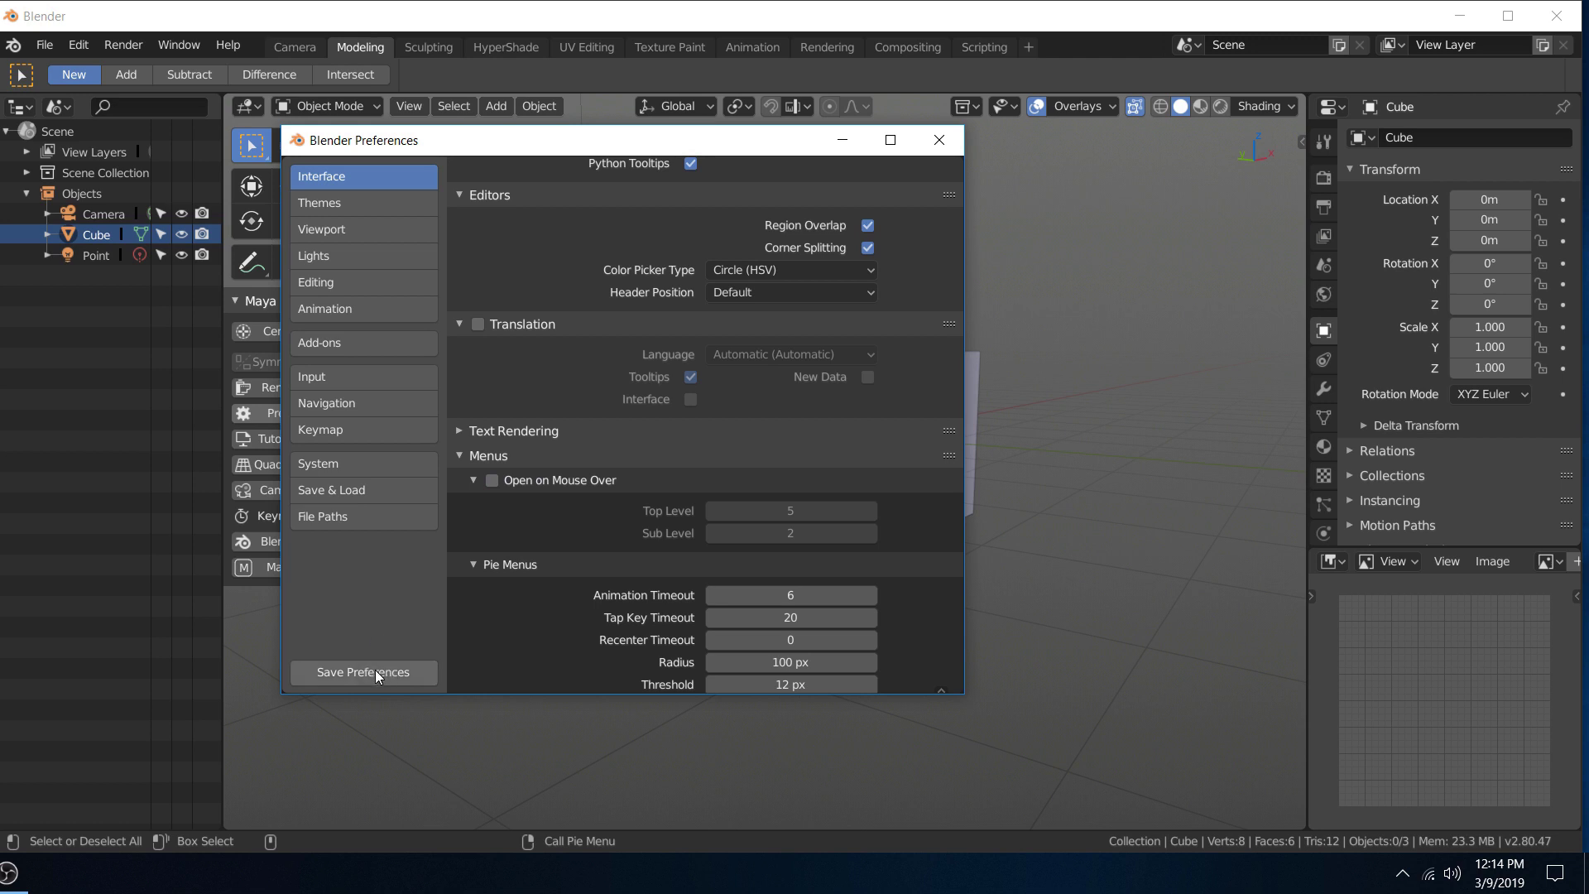
left_click(492, 481)
left_click(390, 662)
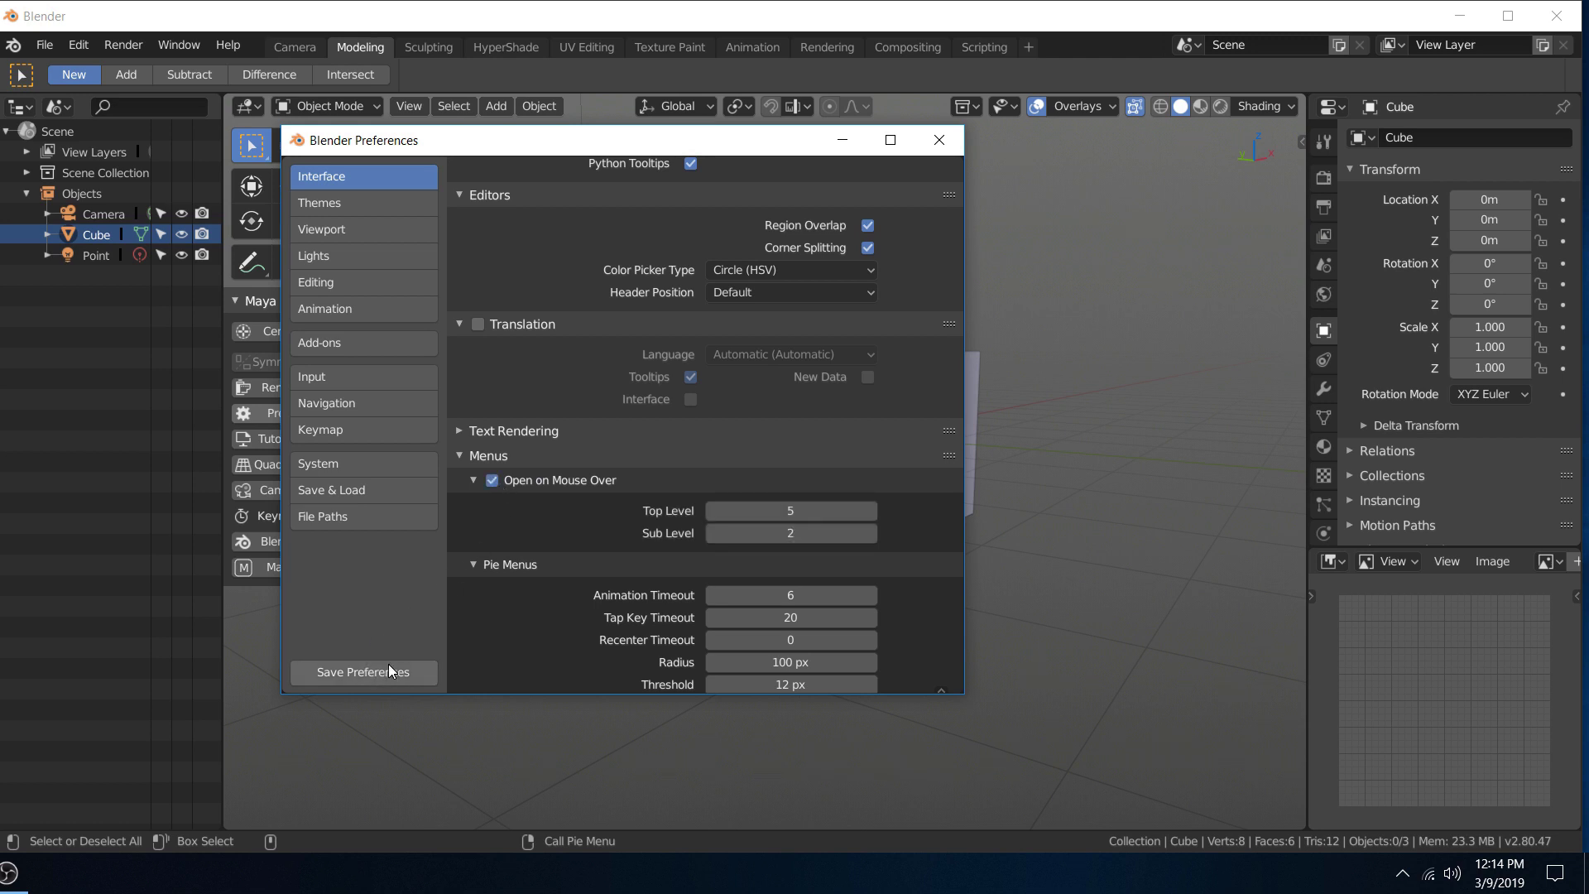
left_click(939, 140)
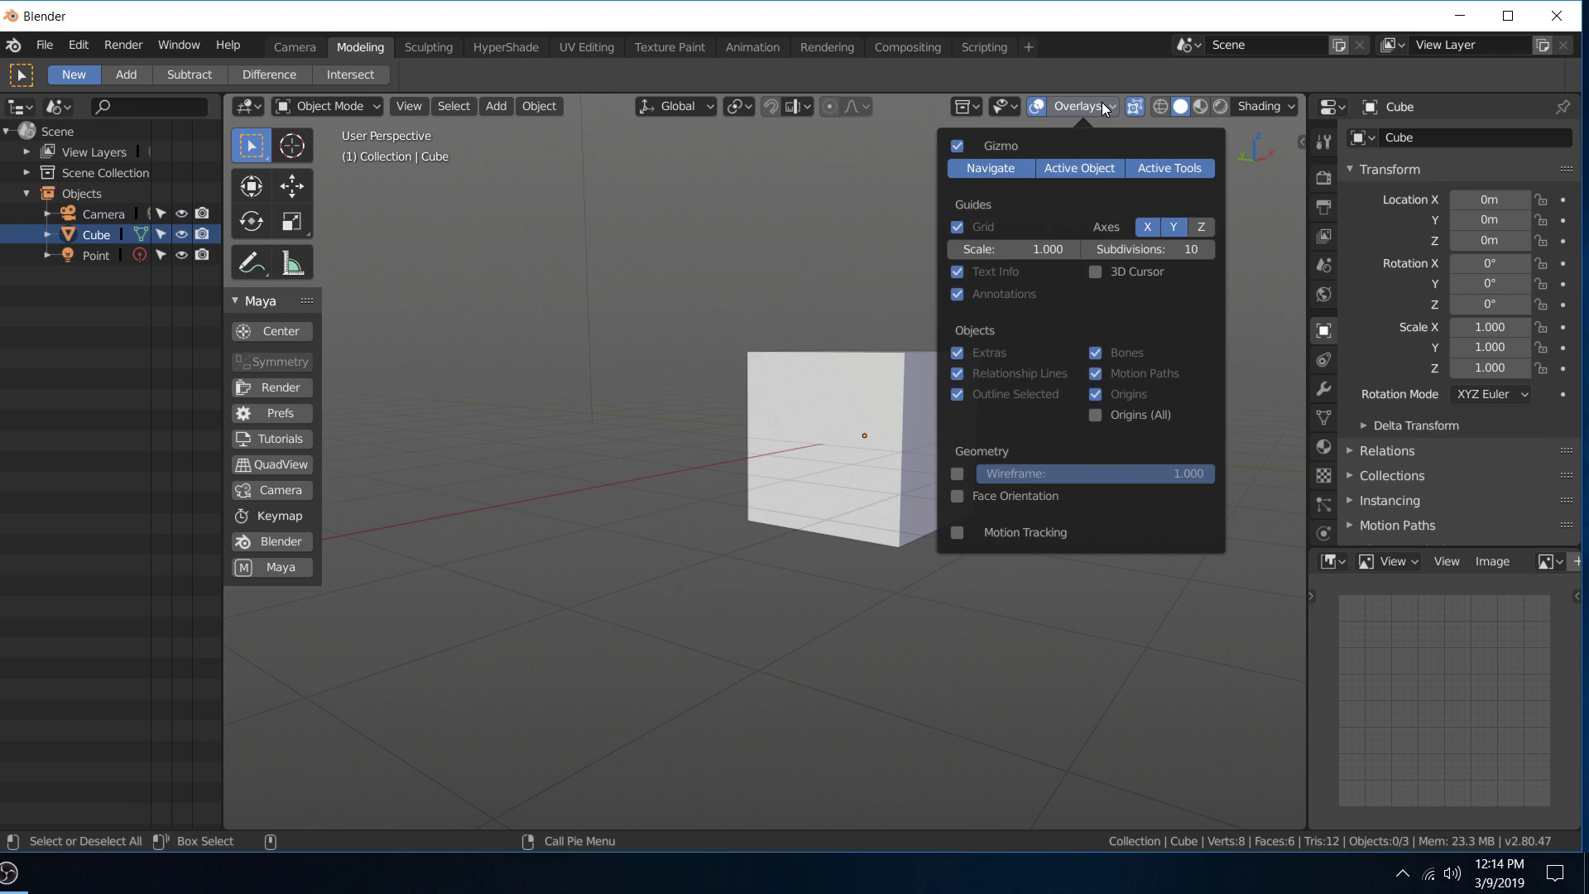
Step: Check that the Overlays and Pivot Point options in the viewport header open on mouse-over
mouse_move(1254, 105)
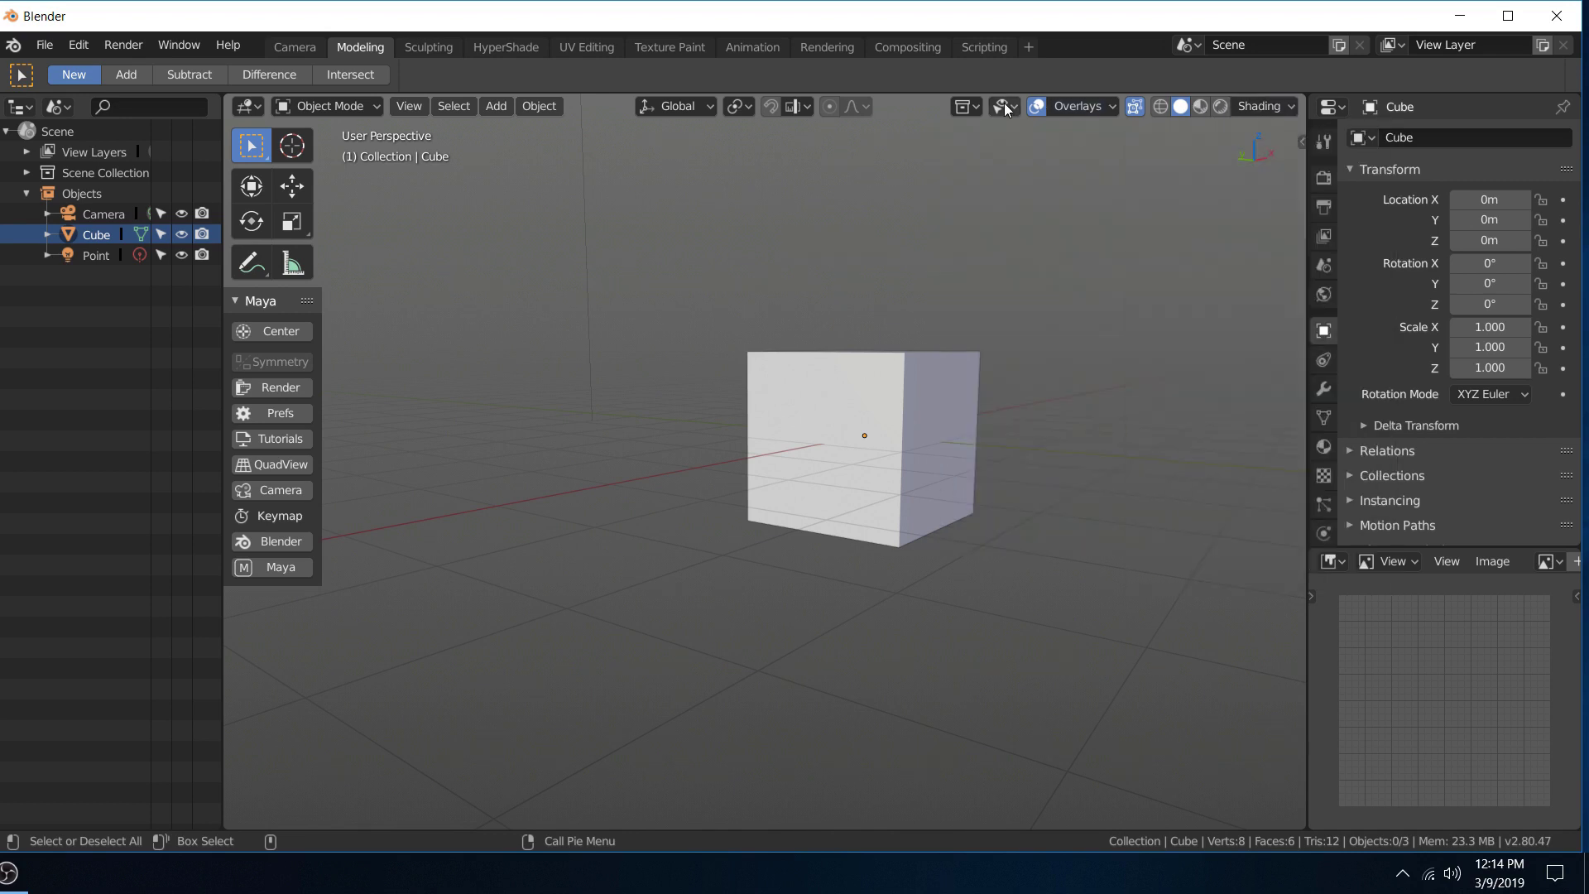
left_click(1087, 106)
mouse_move(747, 108)
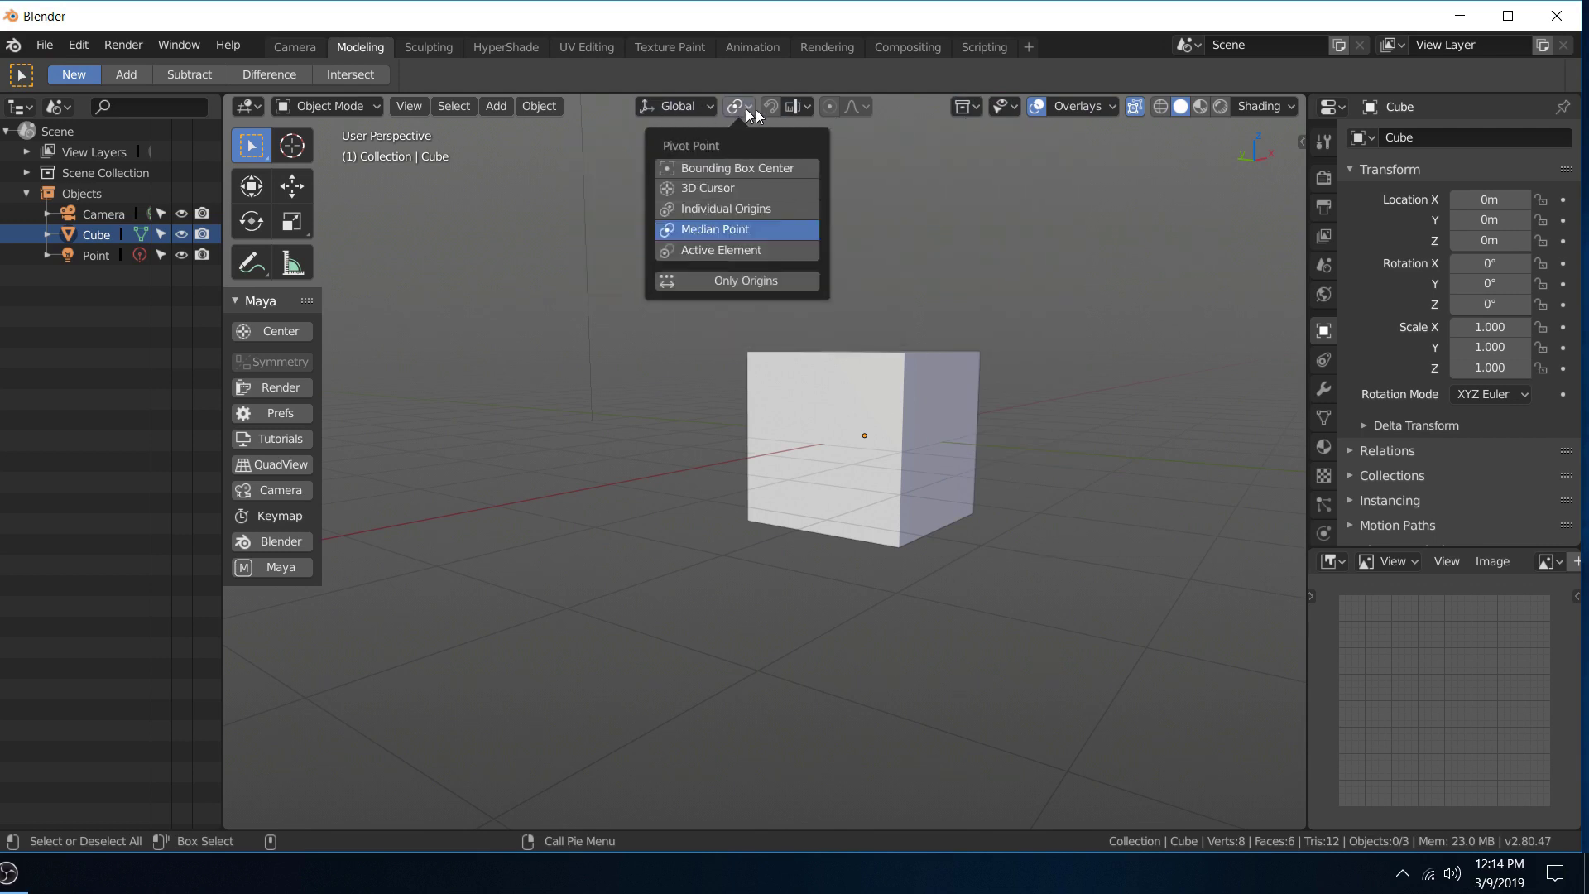
left_click(1080, 99)
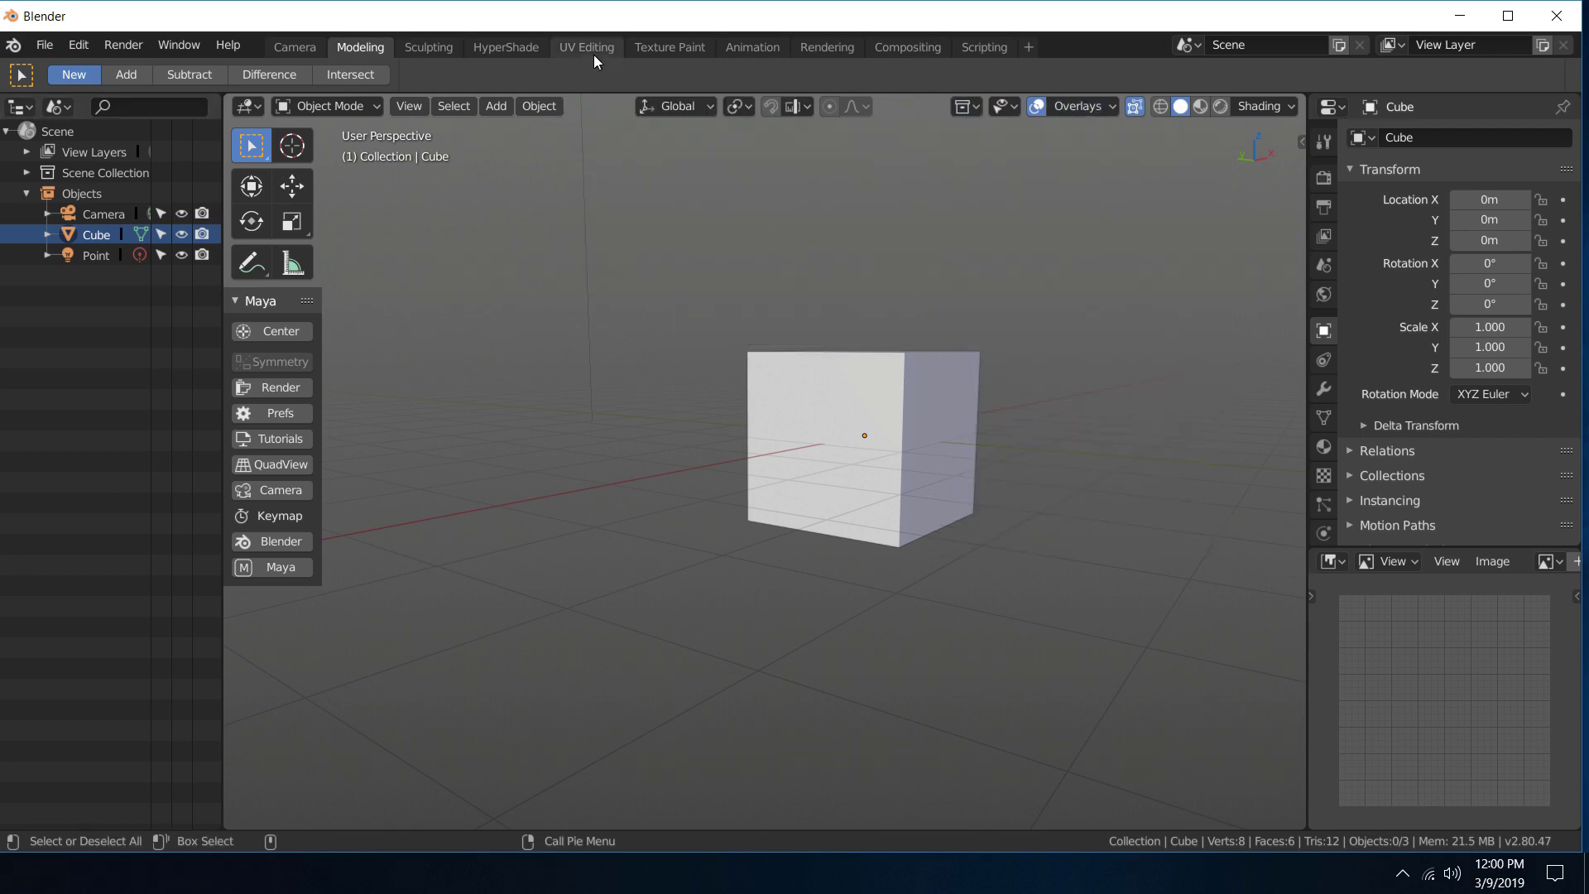
Step: Switch to the UV Editing workspace, and place the 2D cursor above the UV grid after viewing the tool list
left_click(594, 50)
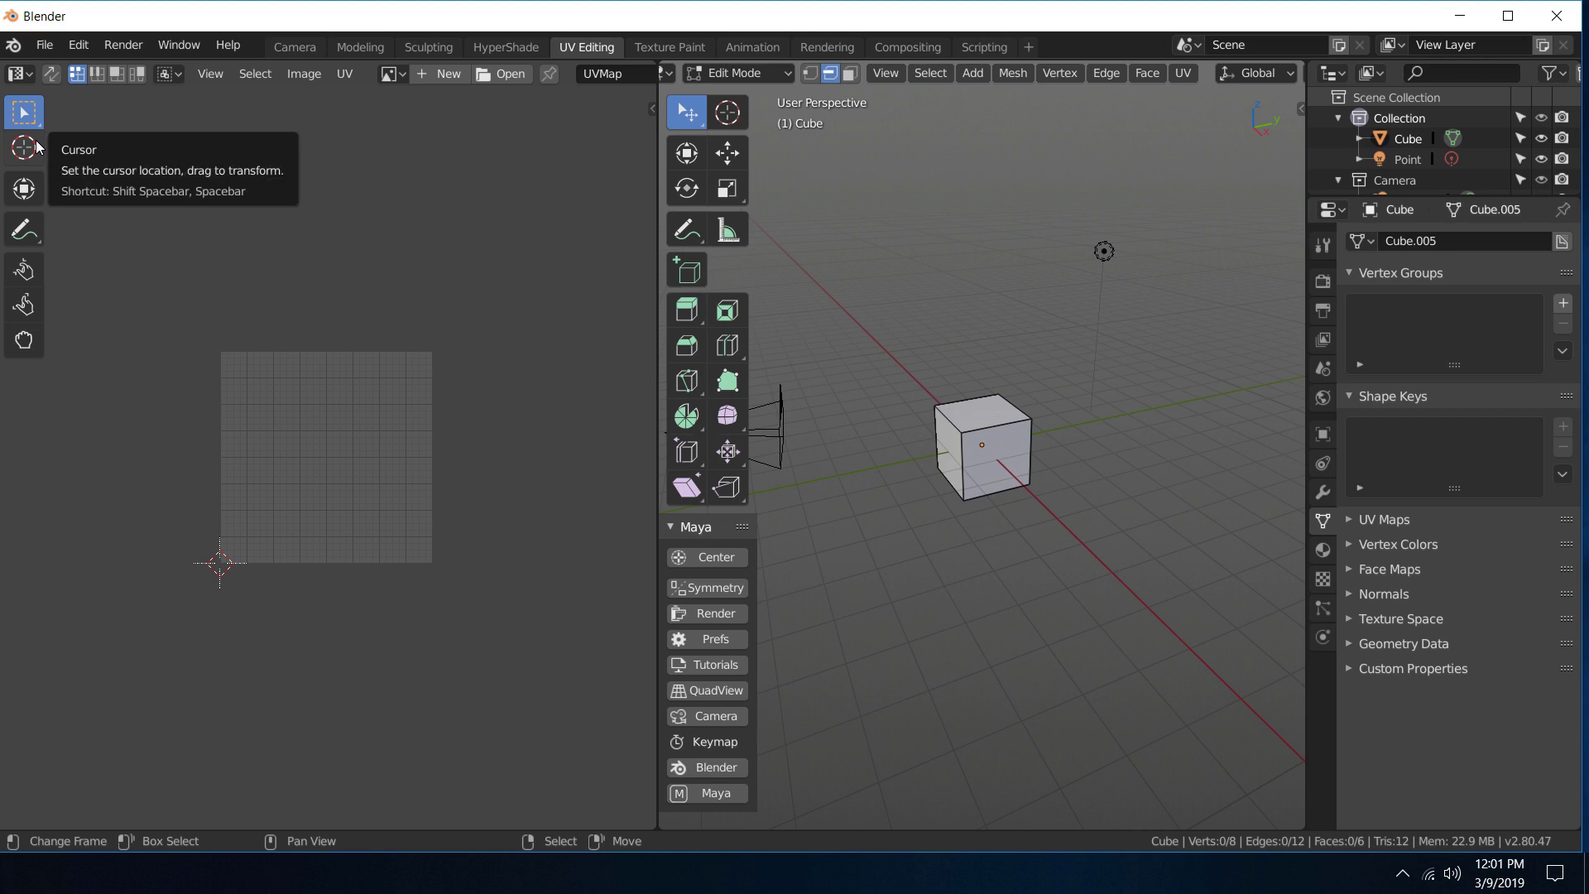
key("shift+space")
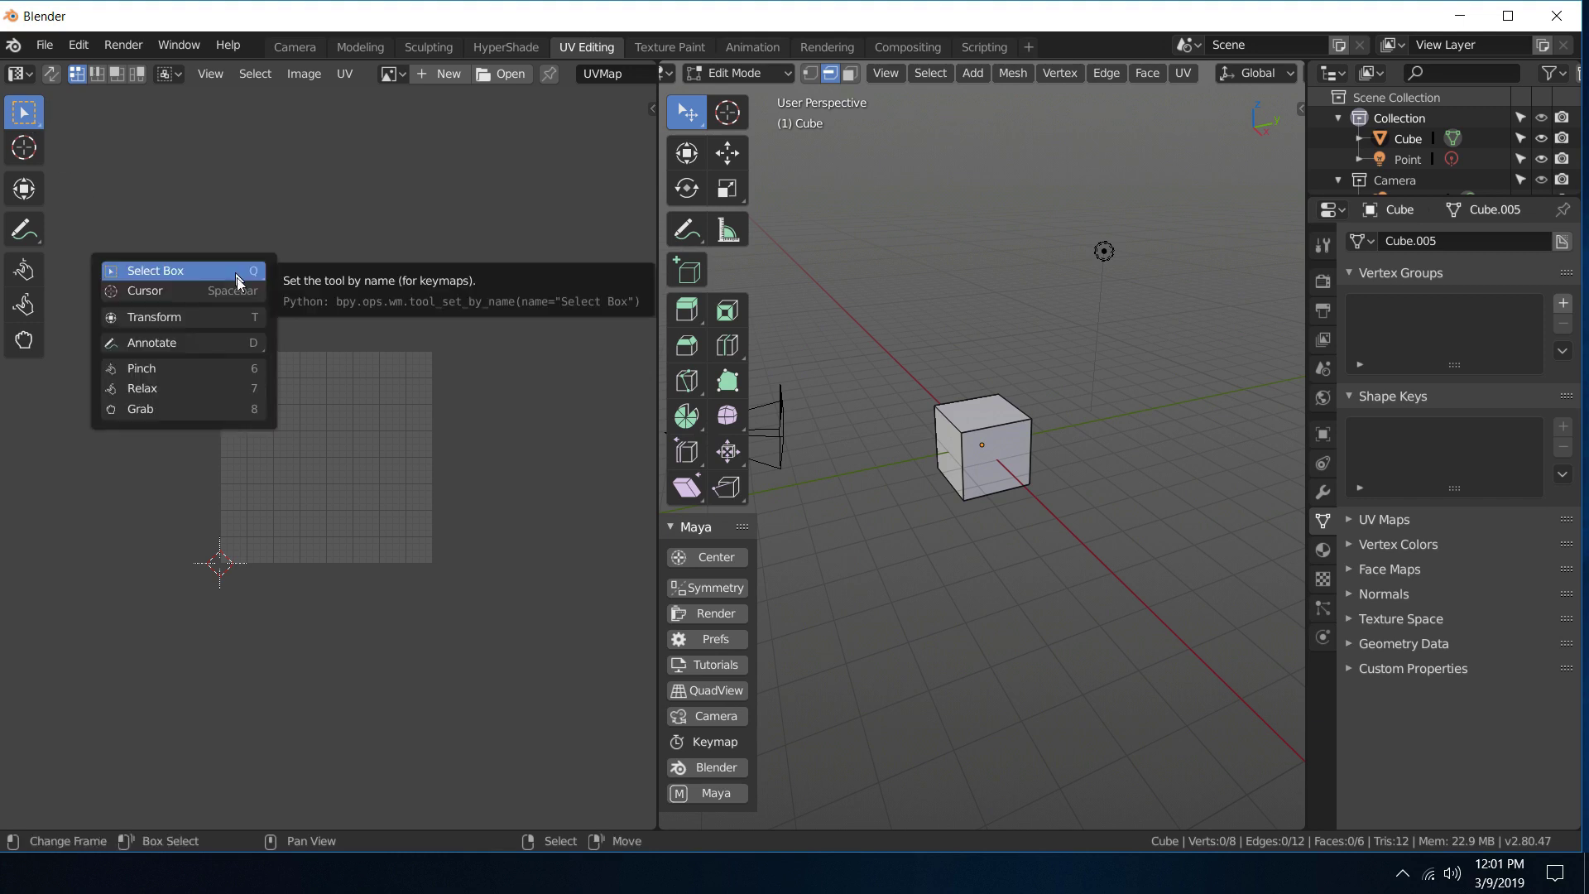
right_click(329, 201, "shift")
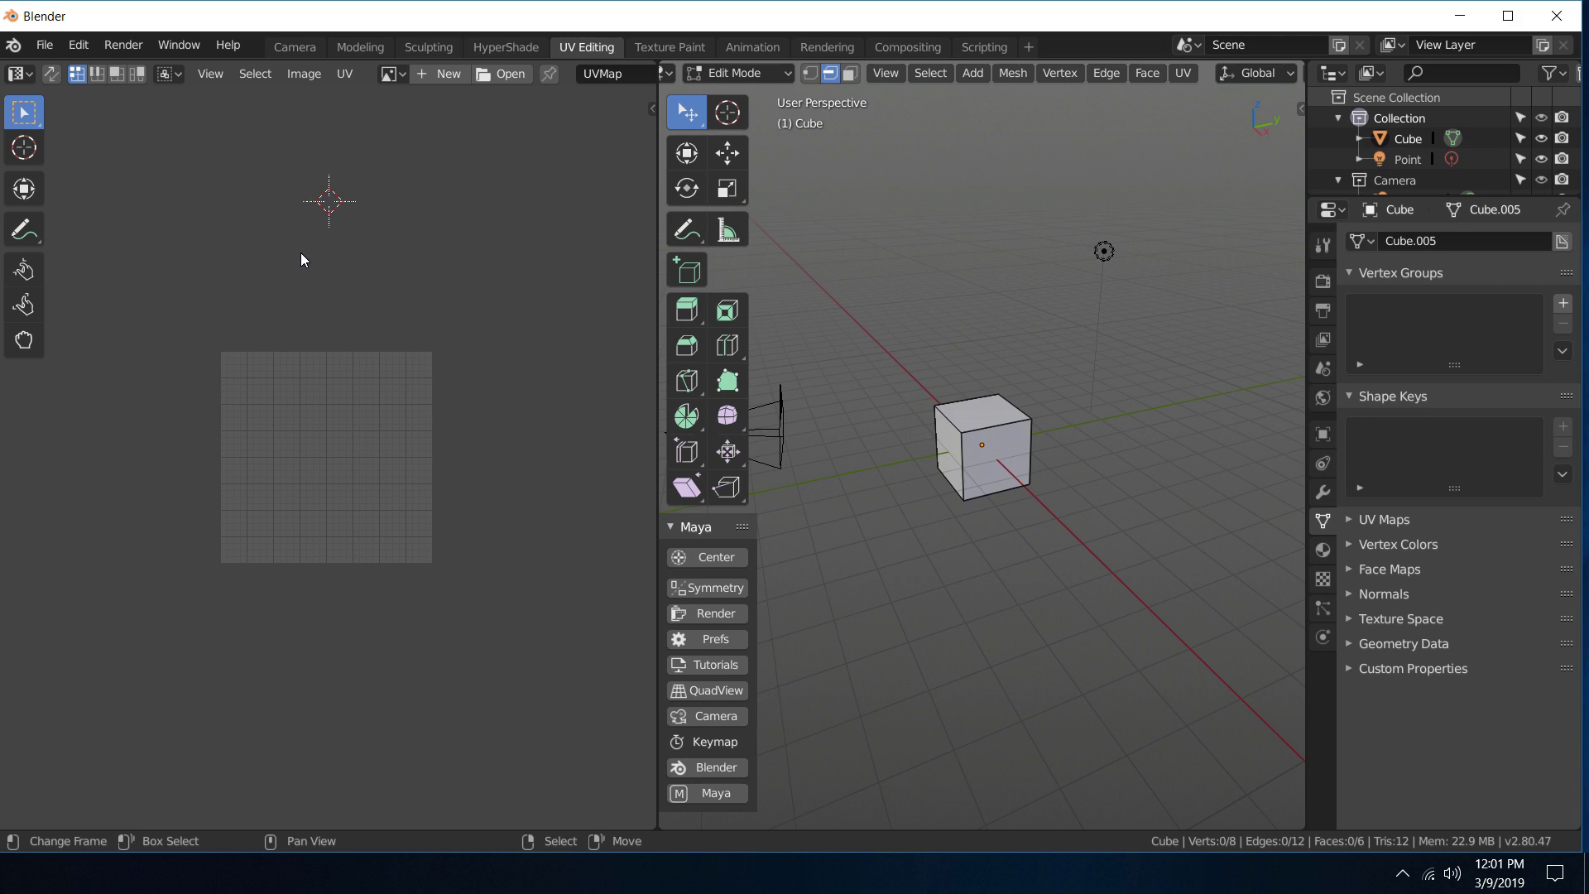
Step: Alternate between the Transform and Select Box tools in the UV editor, ending on Select Box
key("w")
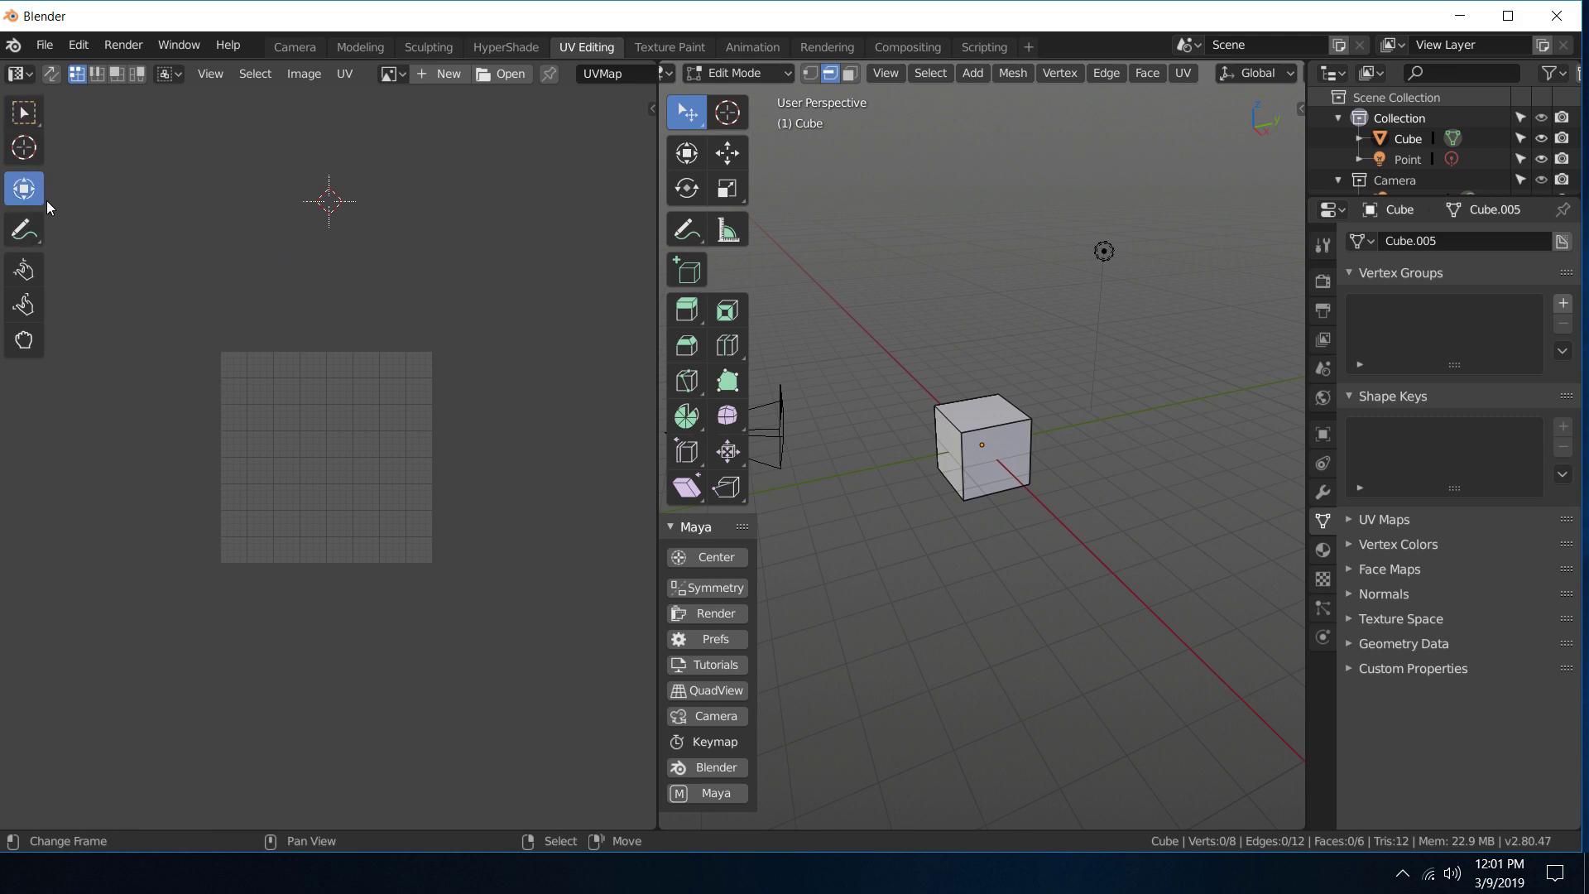
key("w")
key("q")
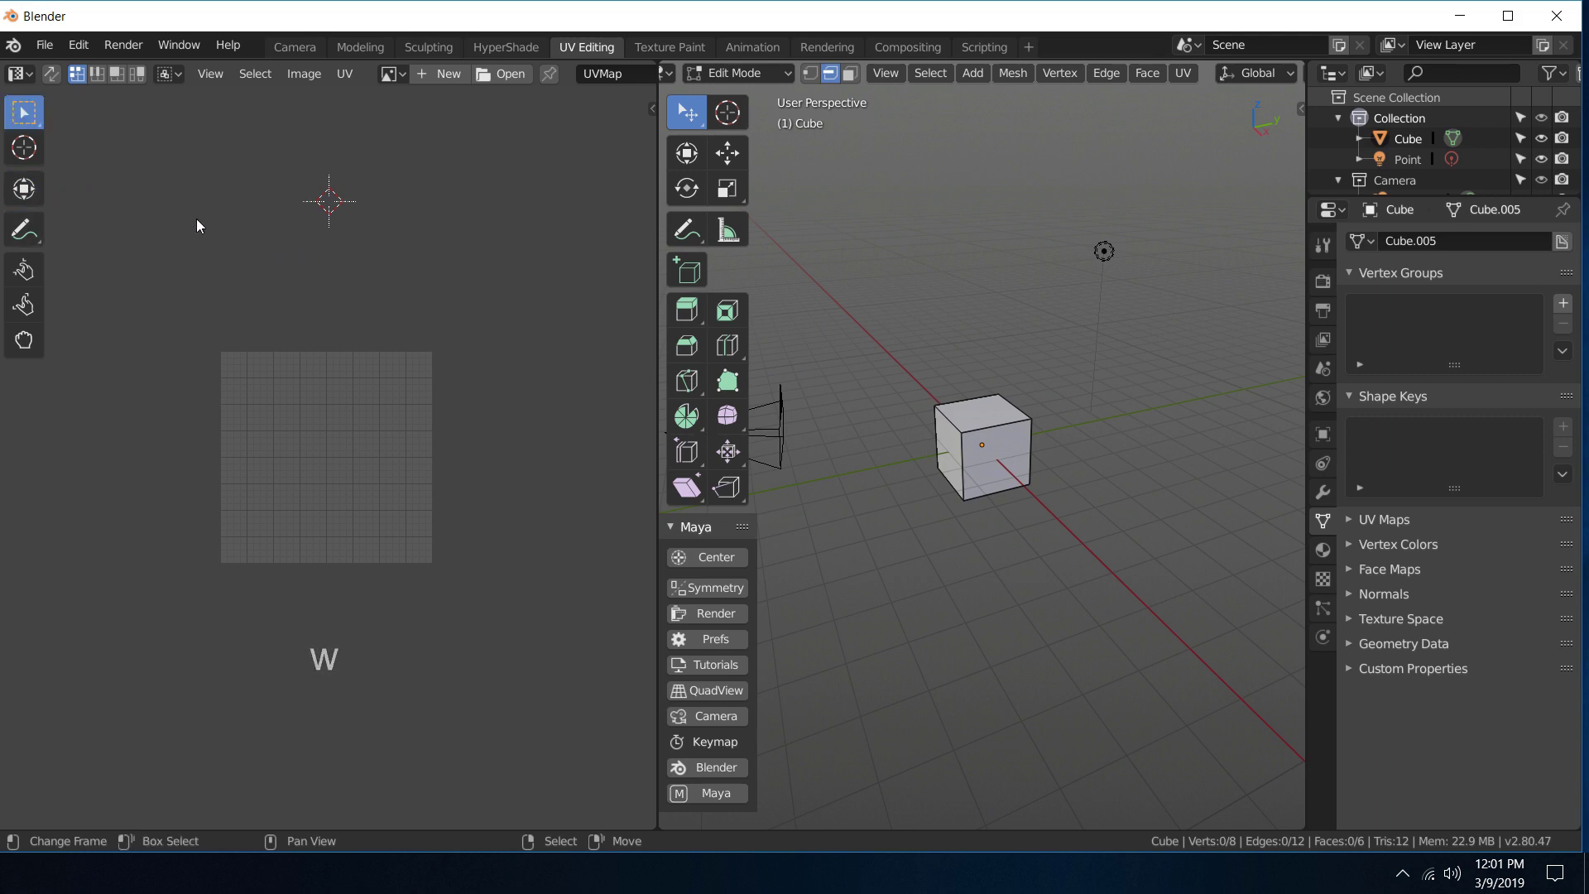
key("q")
key("q")
key("q")
key("q")
key("q")
key("q")
key("q")
key("q")
key("q")
key("w")
Step: View the UV editor's tool list and context menu without choosing anything, and try the Transform tool before returning to Select Box
key("shift+space")
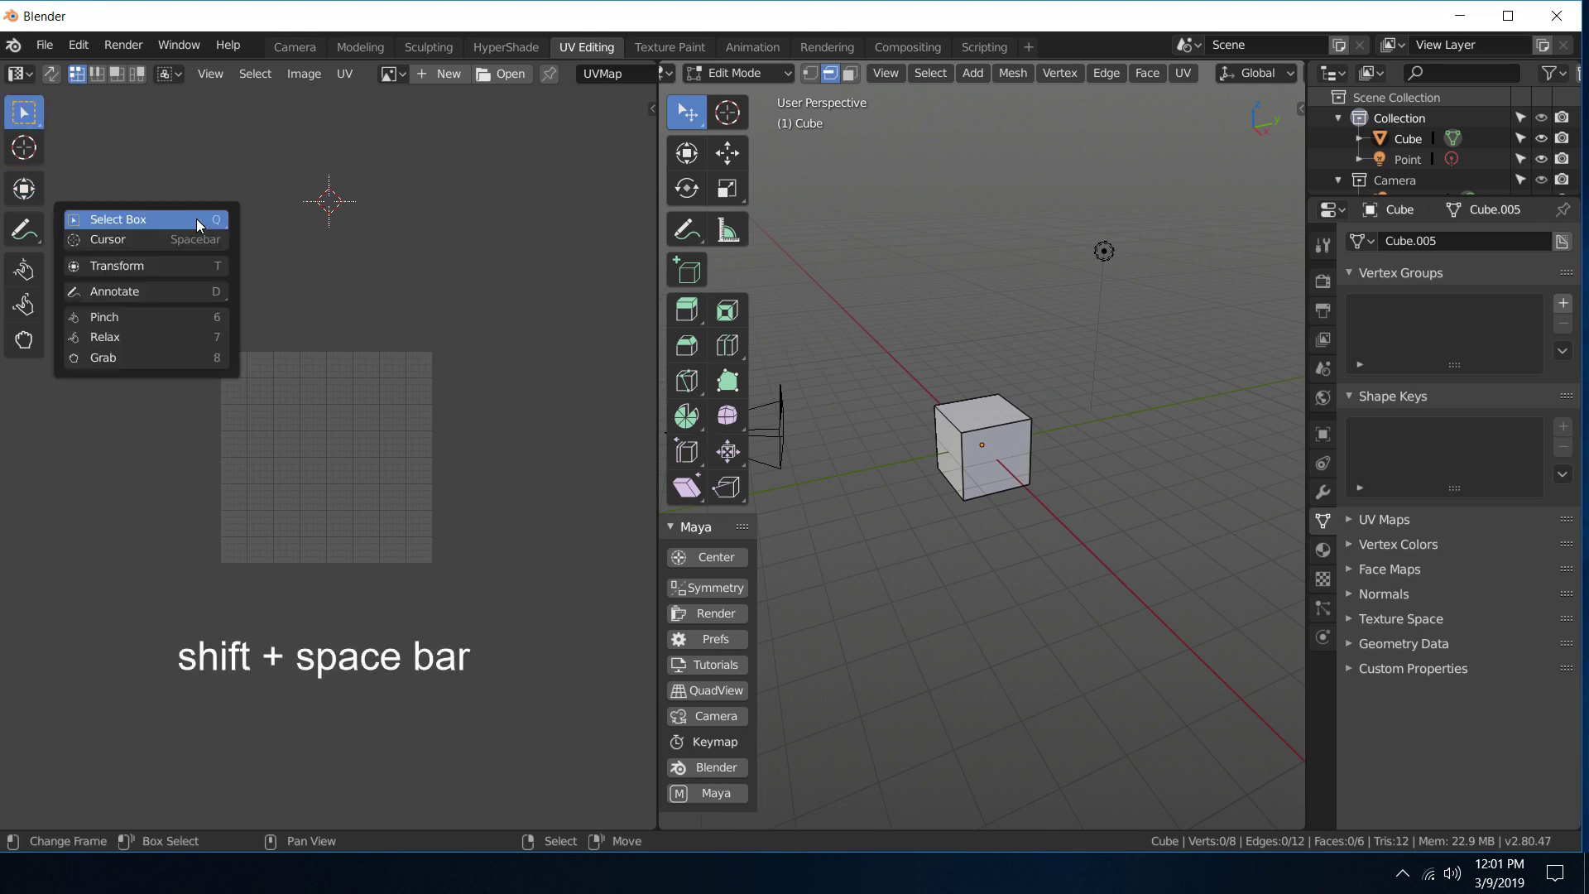
right_click(309, 316)
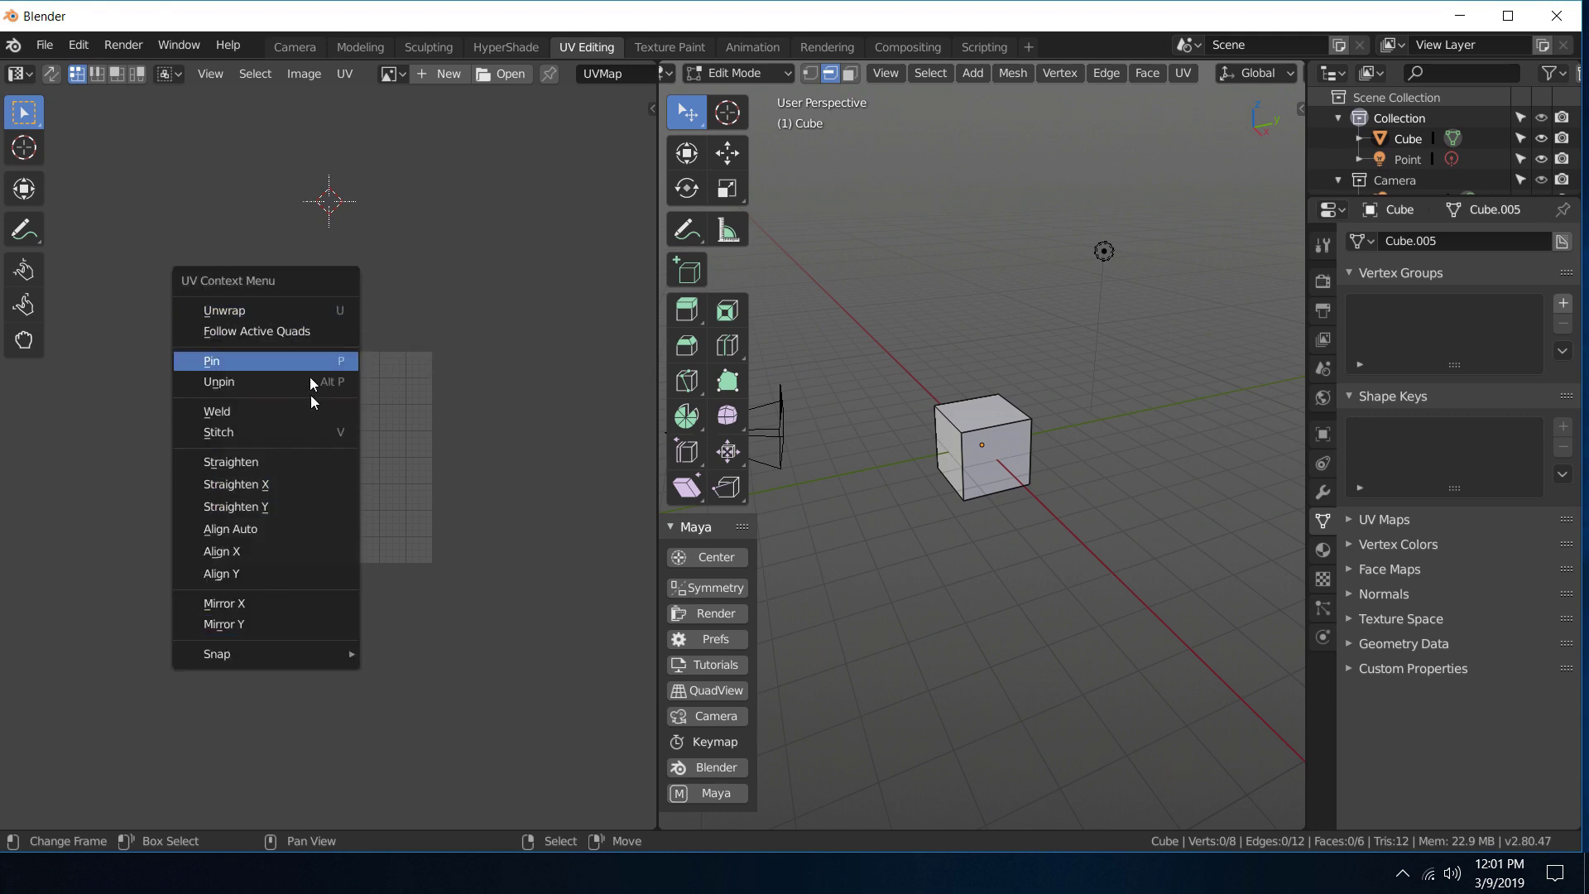
left_click(371, 311)
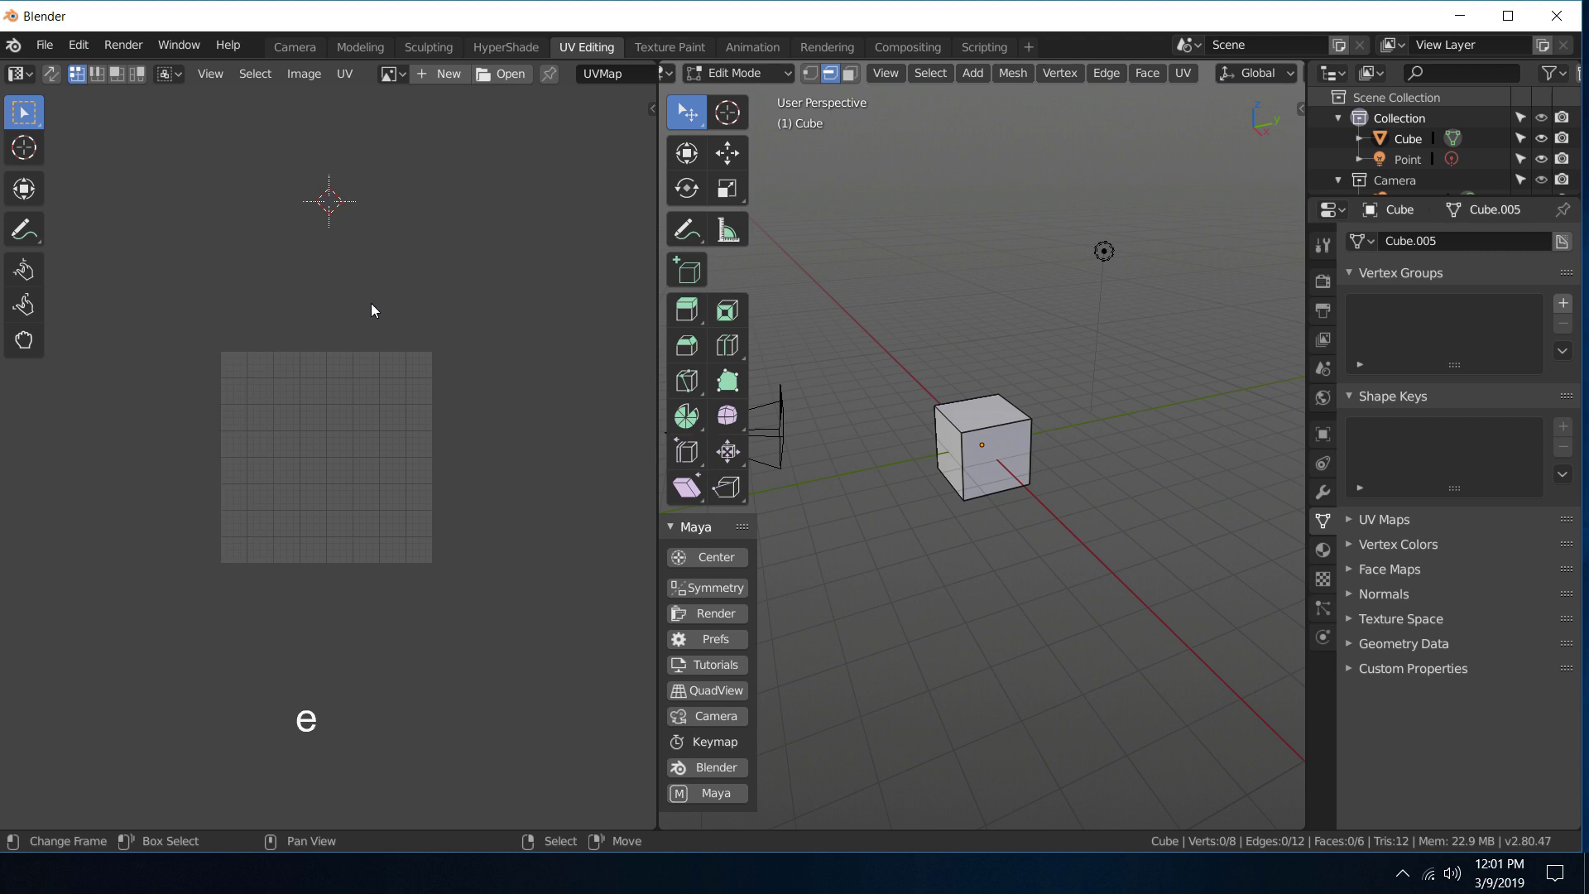
key("w")
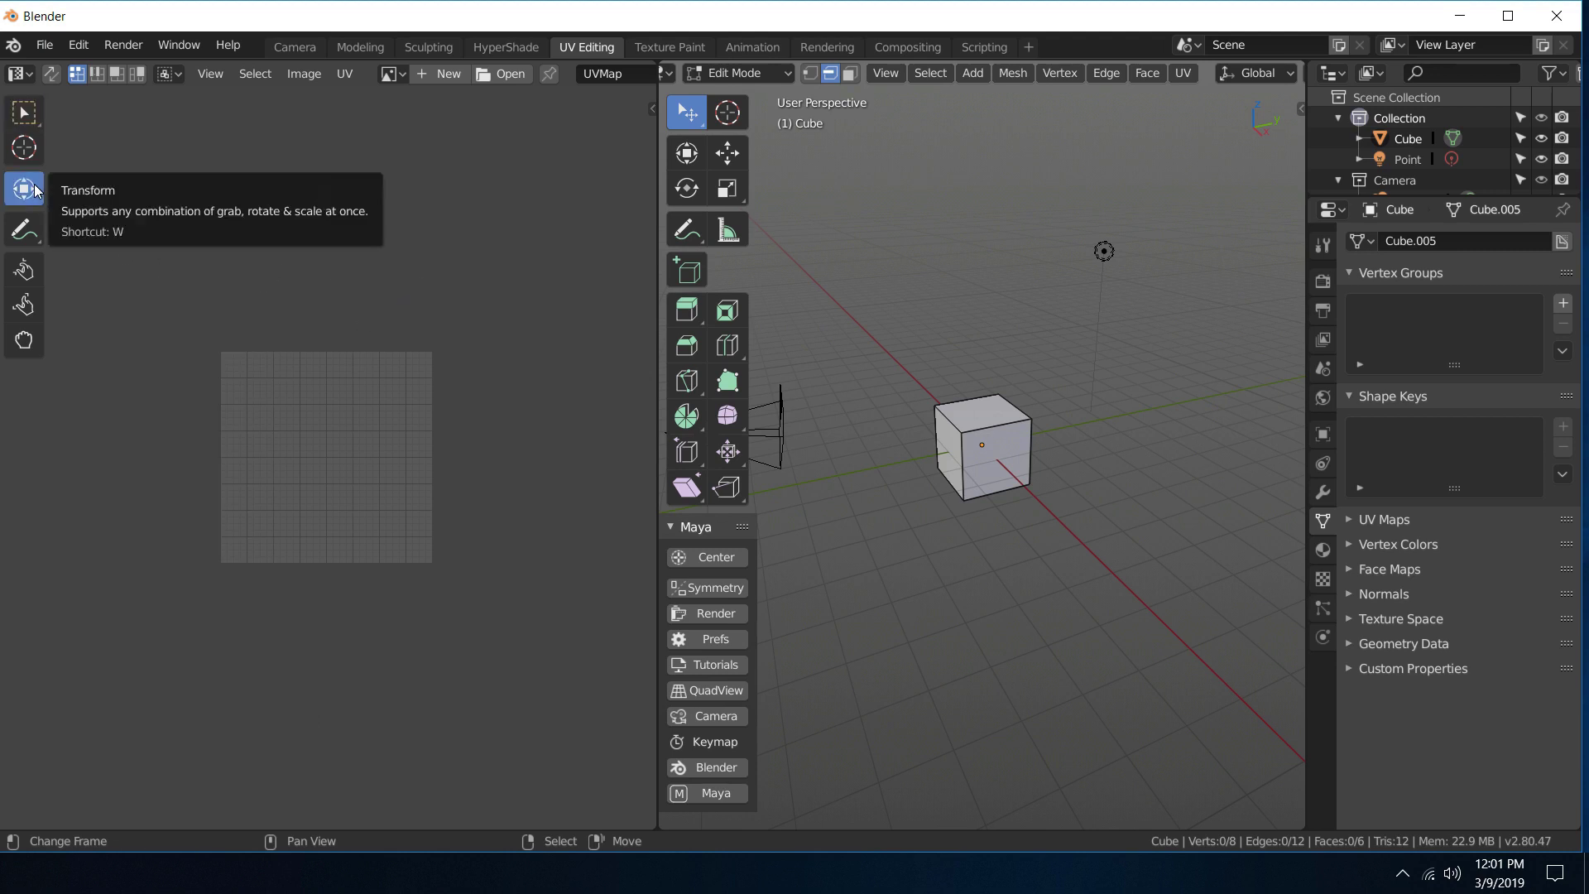
key("q")
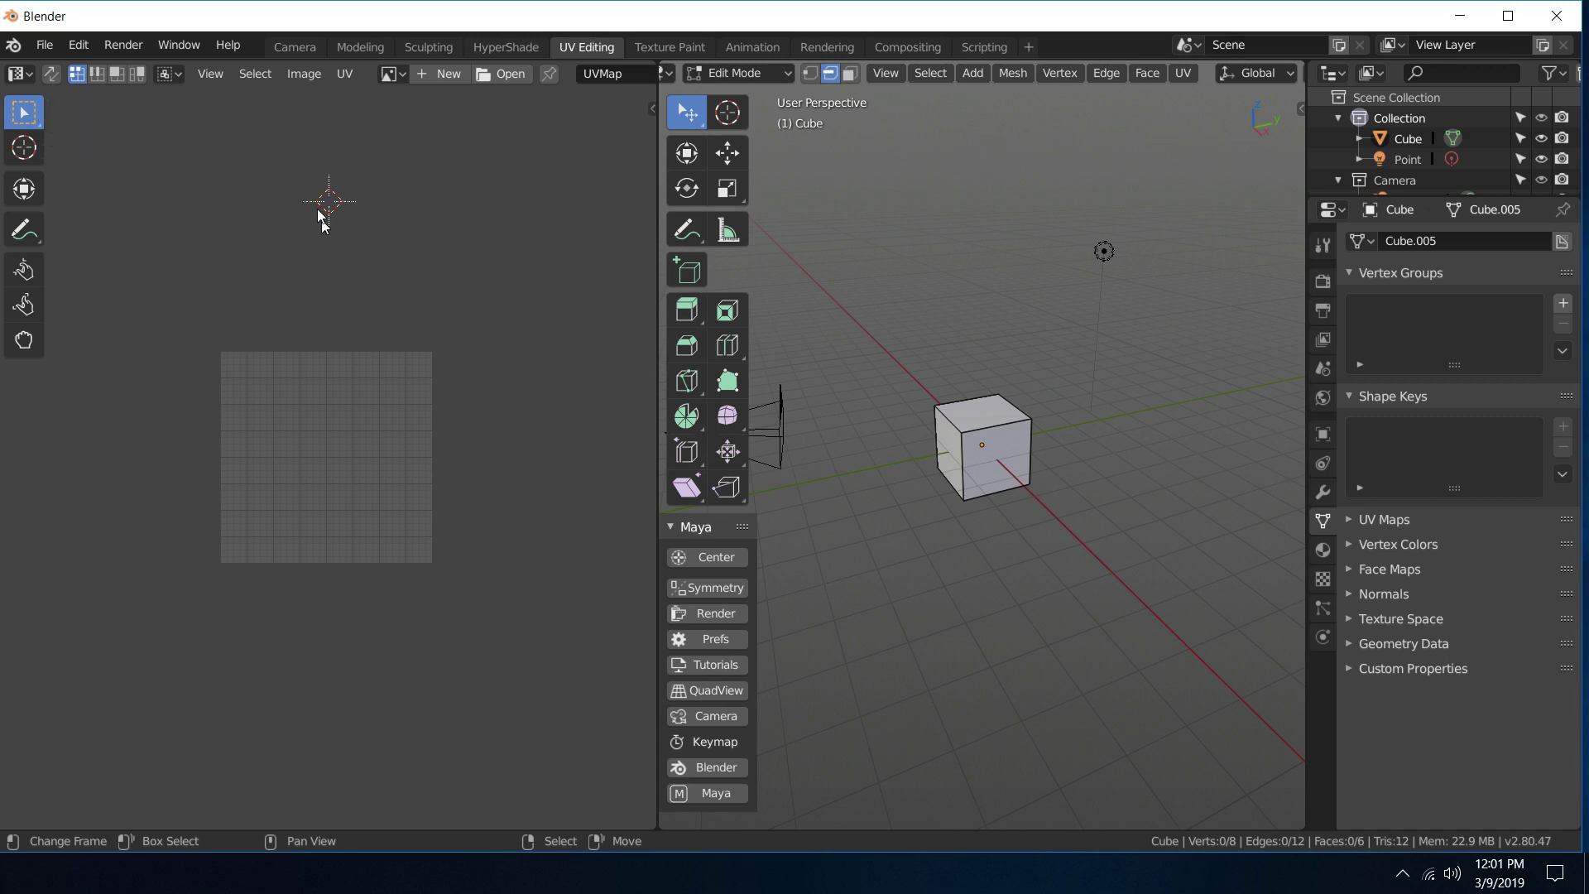
Step: Return to the Modeling workspace, and read the Update 003 notes on the Maya Config Addon's Gumroad page in the browser
left_click(348, 47)
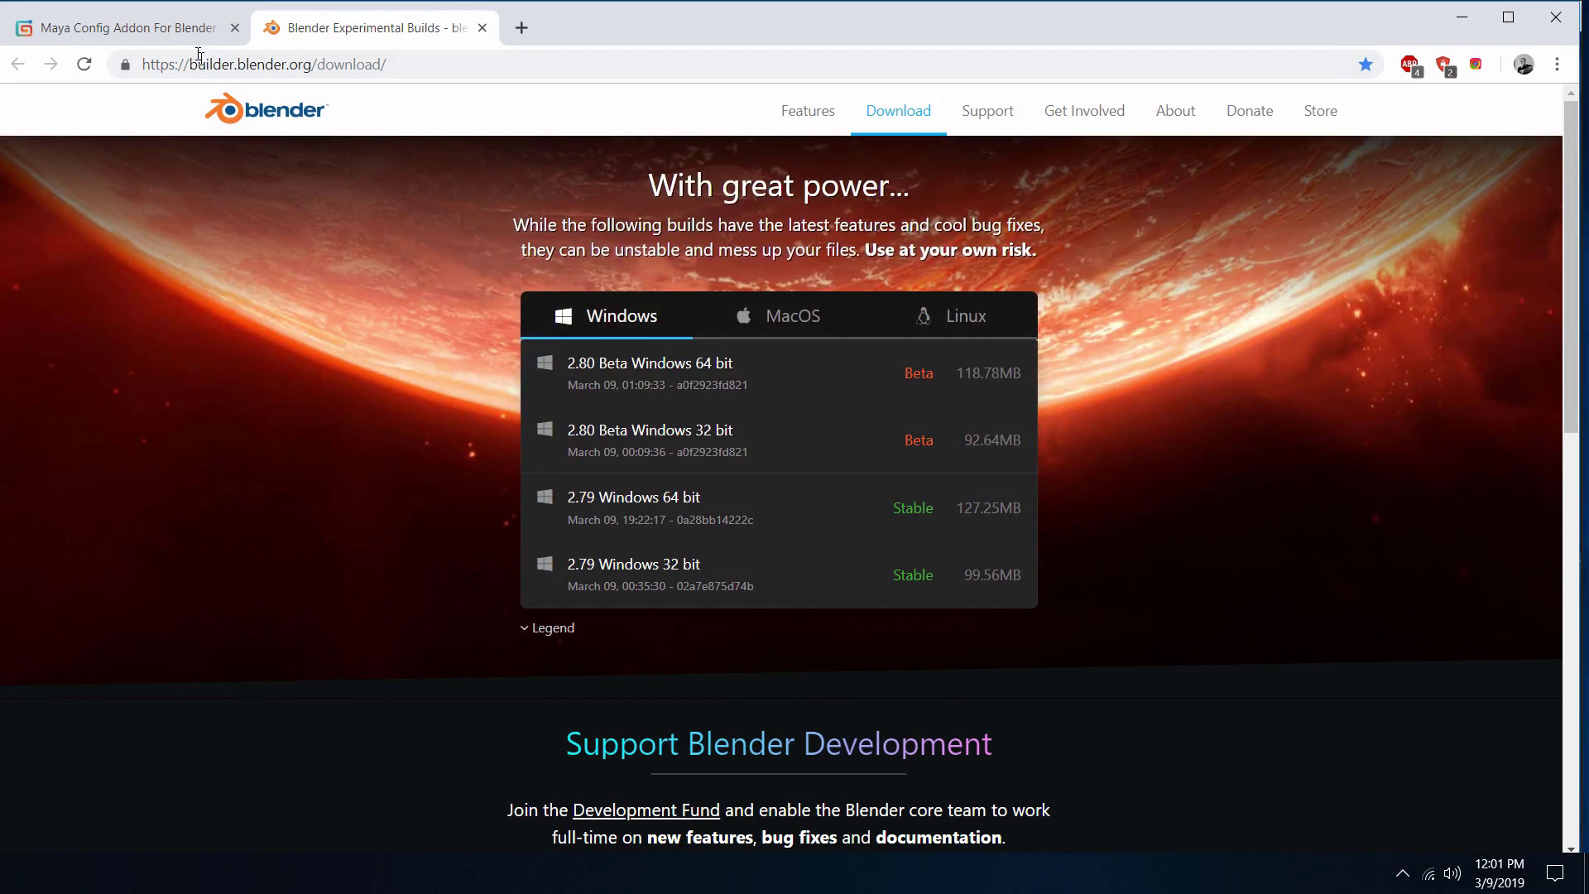
left_click(178, 31)
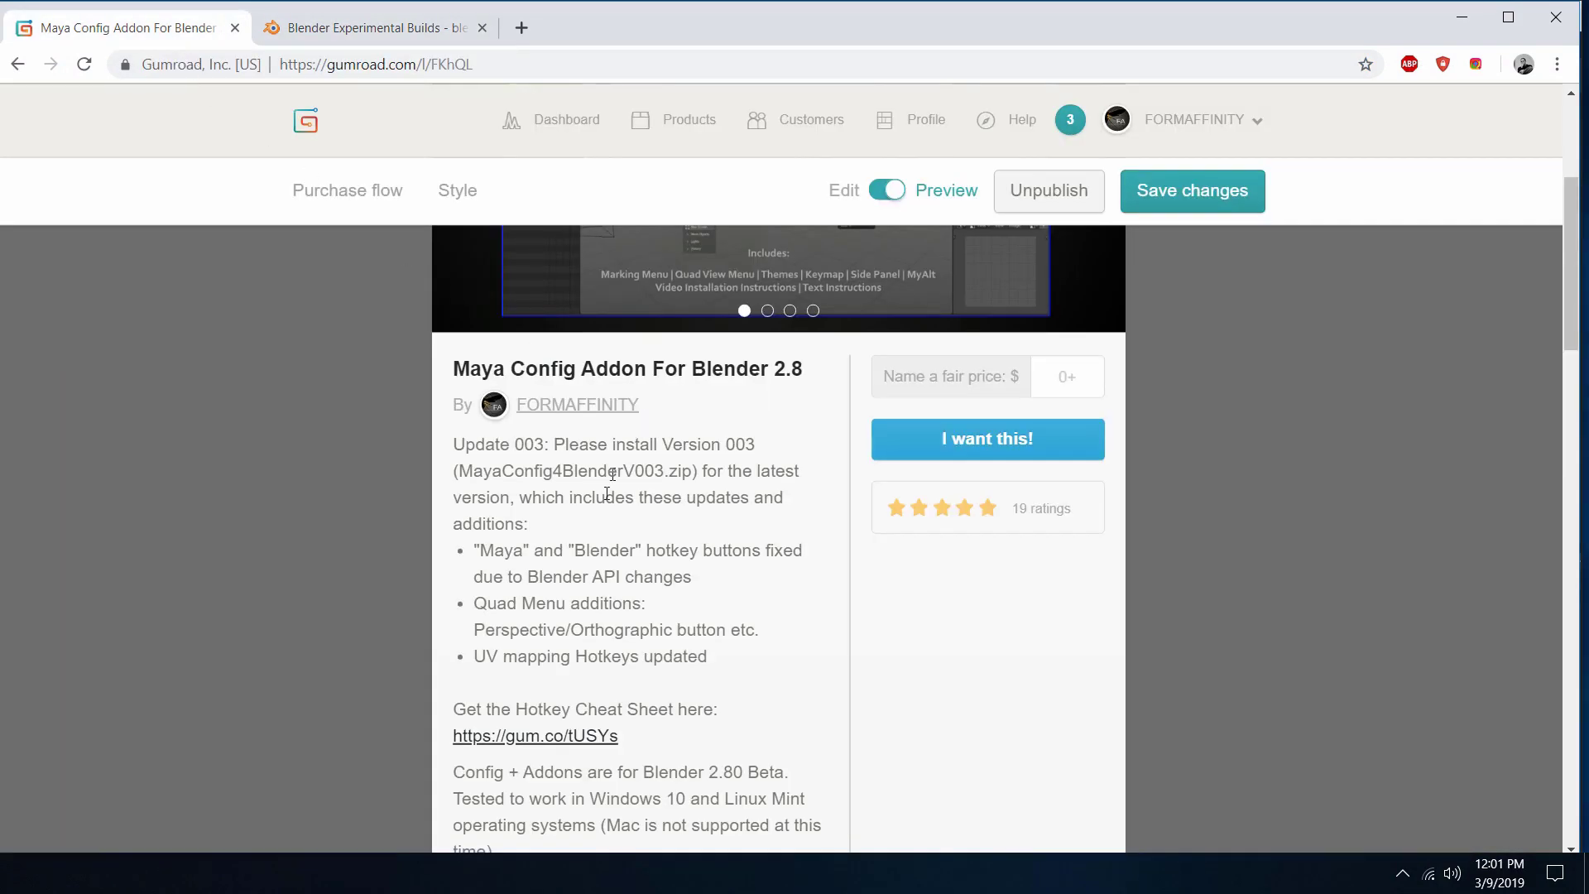
scroll(662, 480, "up", 2)
scroll(728, 517, "down", 4)
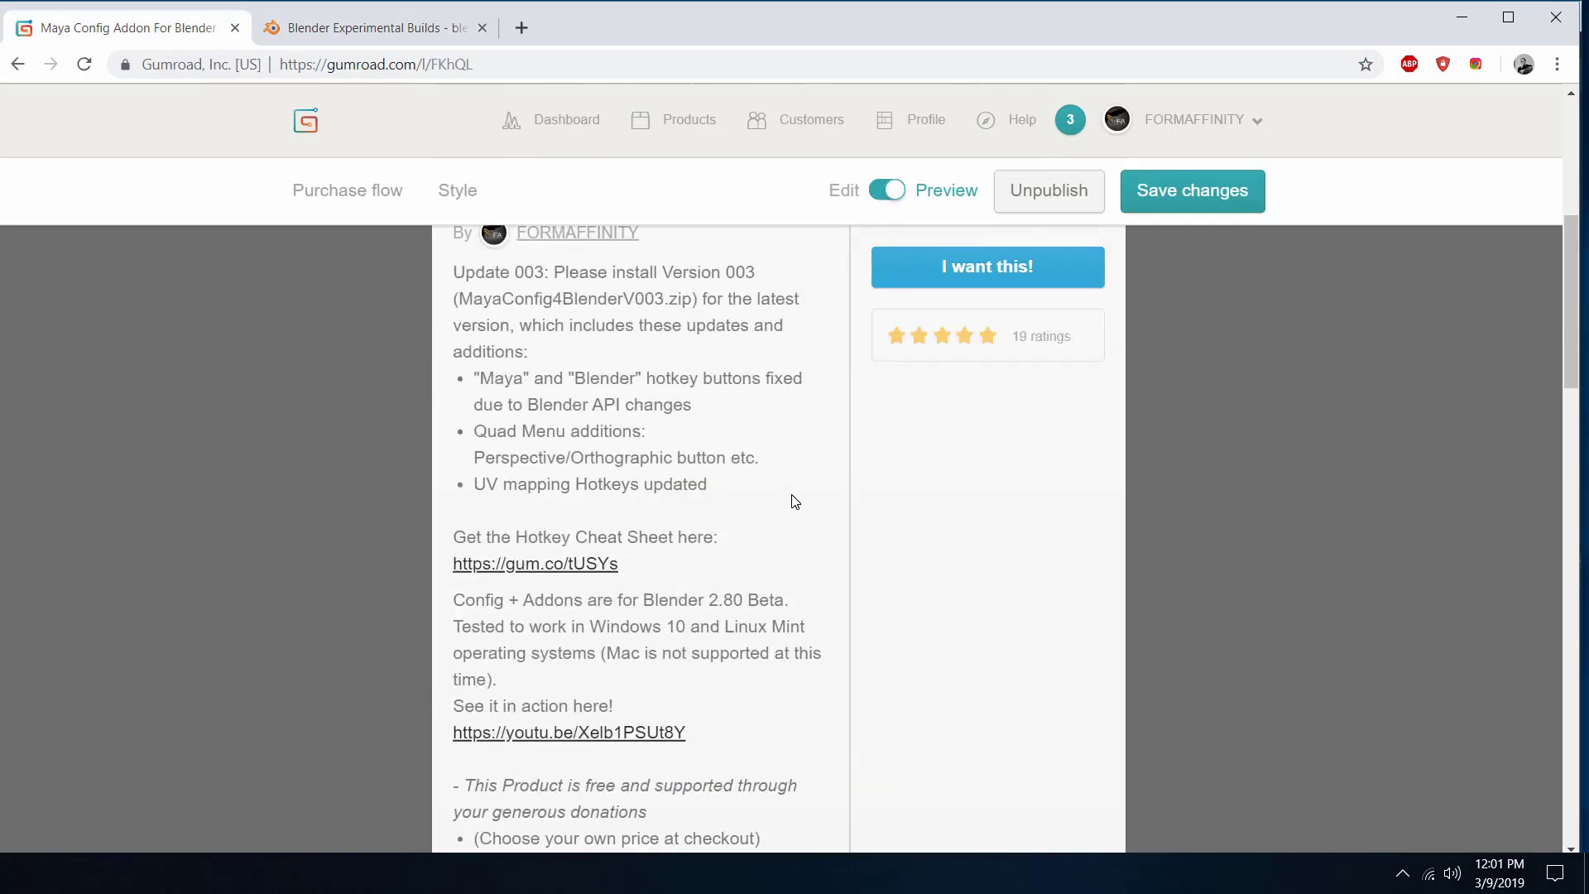